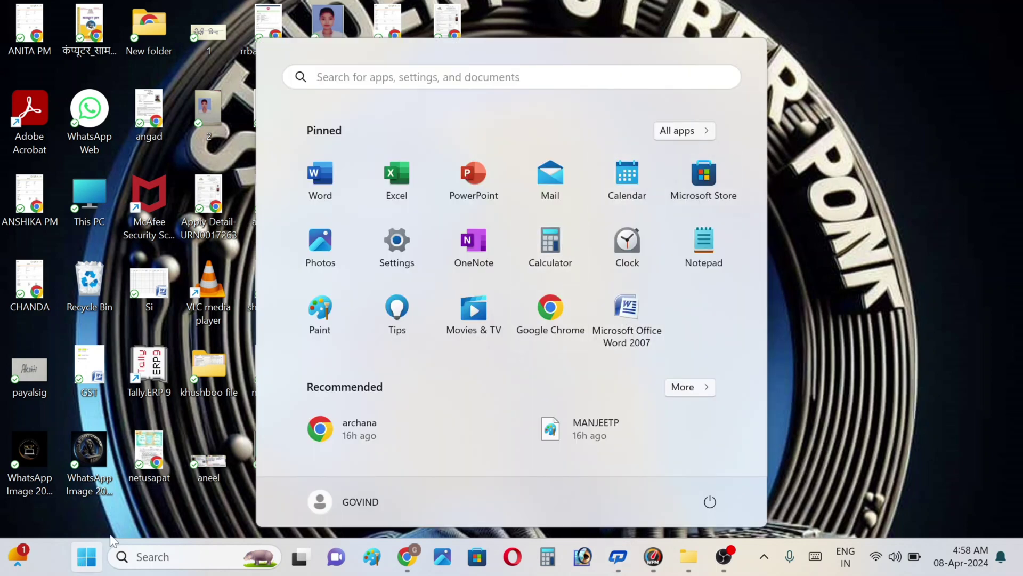
Step: Launch Microsoft Office Word 2007 from the Start menu to get a blank document
{"action": "left_click", "coordinate": [620, 311]}
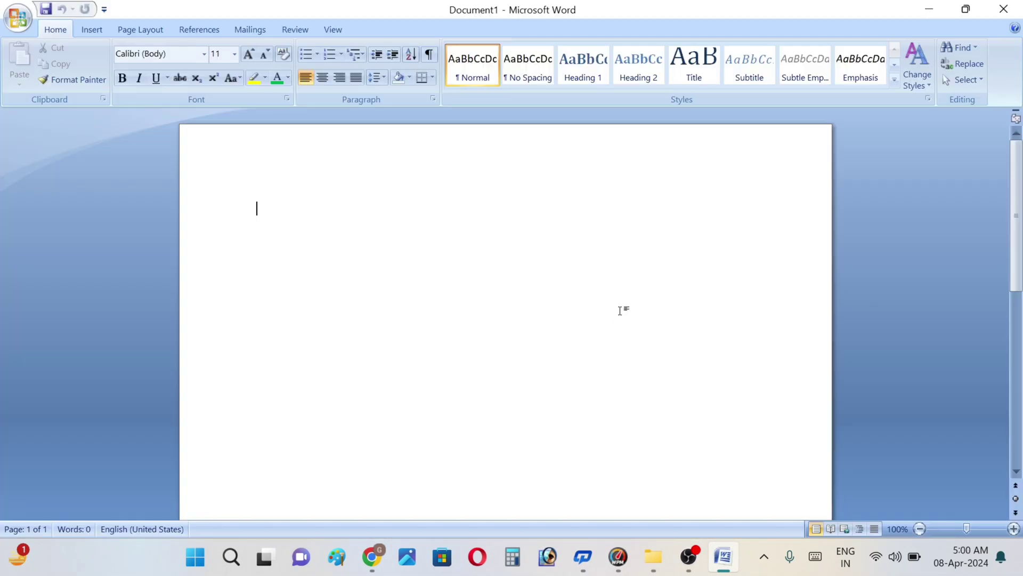
Step: Cancel the Print dialog without printing and show the Mailings tab's mail merge tools
{"action": "key", "text": "ctrl+p"}
{"action": "left_click", "coordinate": [698, 415]}
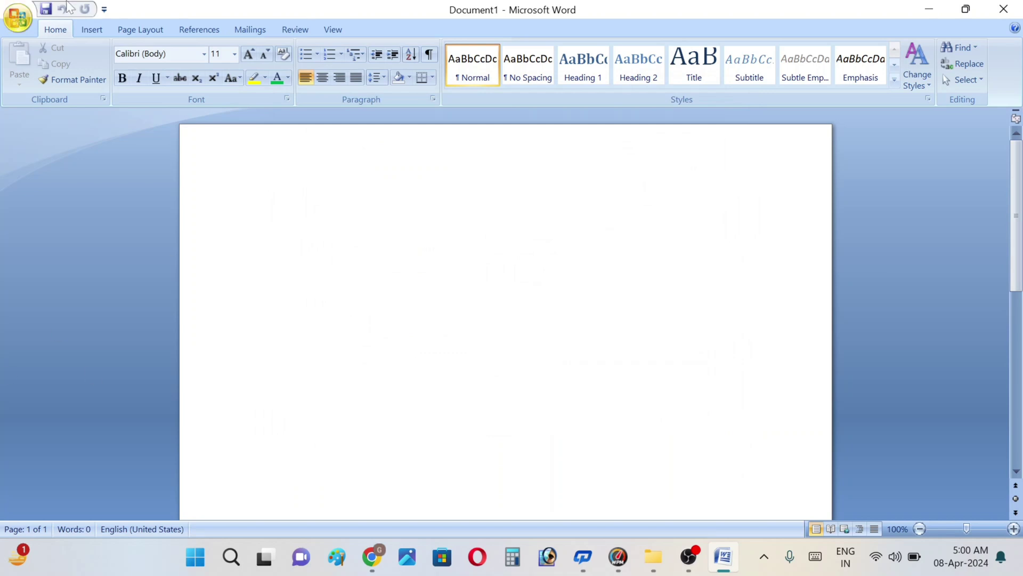
{"action": "left_click", "coordinate": [257, 30]}
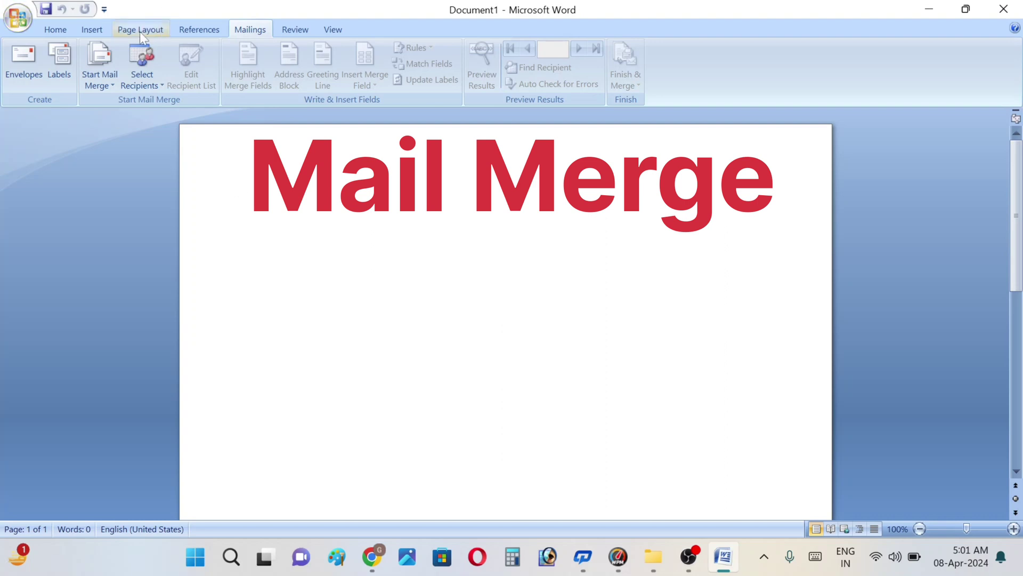
Step: Set the document font size to 20, remove the extra empty line, and return to Mailings
{"action": "left_click", "coordinate": [56, 29]}
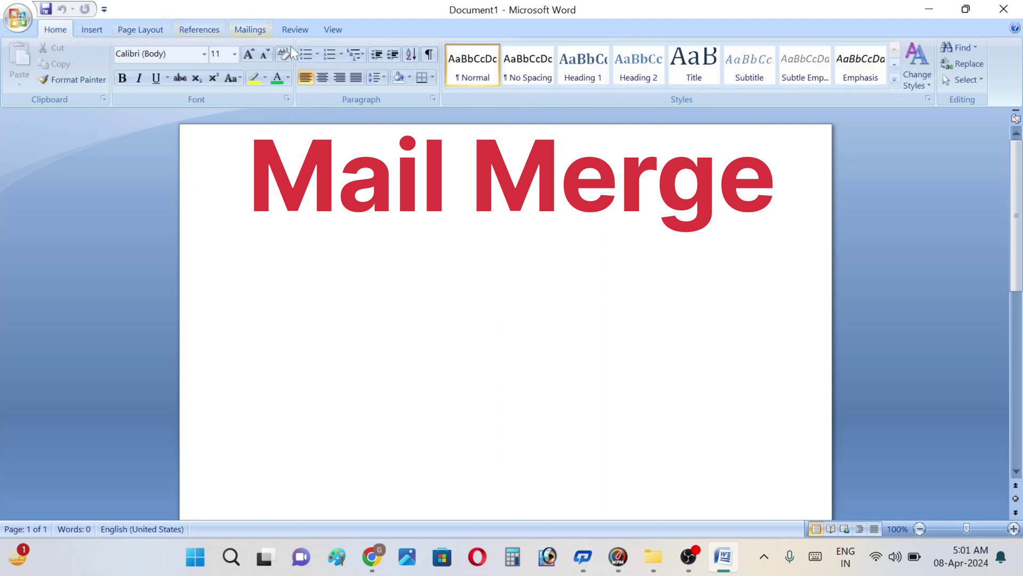
{"action": "left_click", "coordinate": [235, 49]}
{"action": "left_click", "coordinate": [223, 187]}
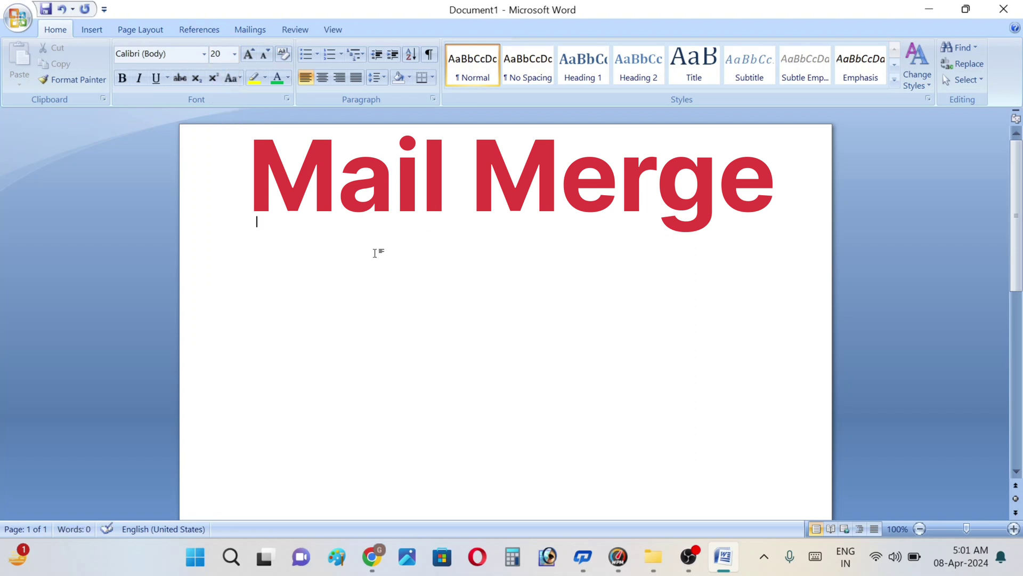
{"action": "key", "text": "BackSpace"}
{"action": "key", "text": "BackSpace"}
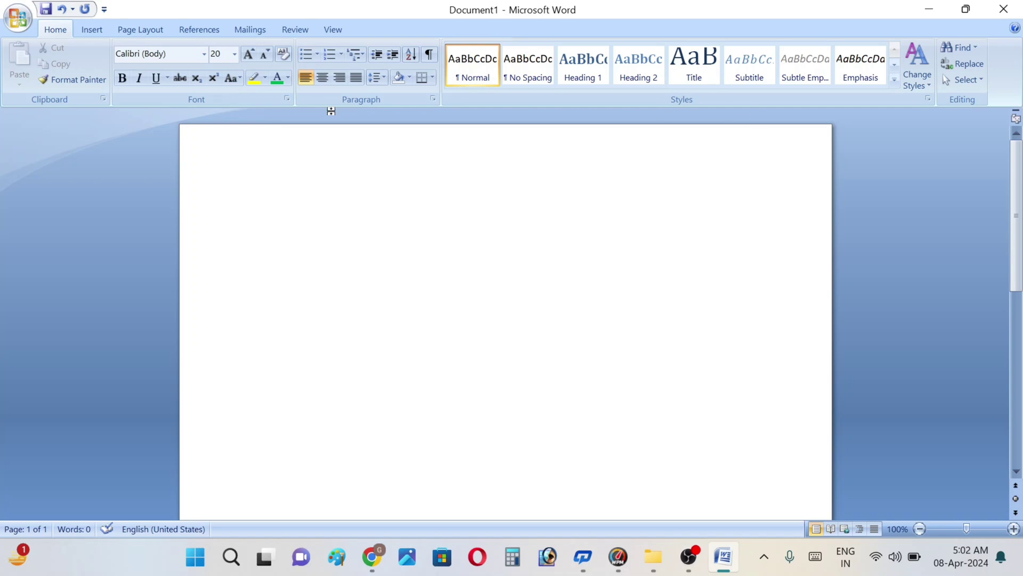
{"action": "left_click", "coordinate": [249, 30]}
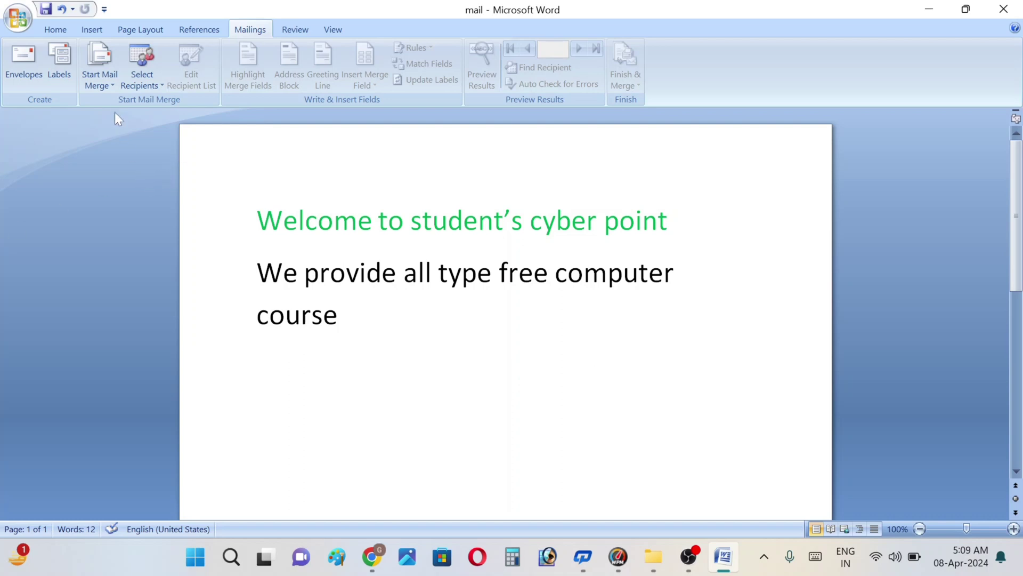
Step: Choose Letters as the Start Mail Merge document type
{"action": "left_click", "coordinate": [101, 85]}
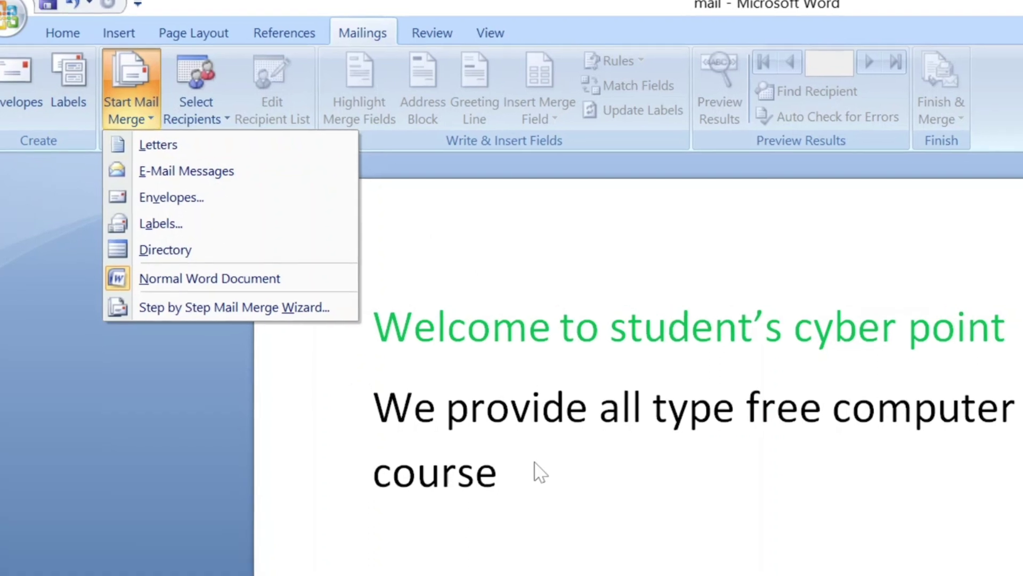
{"action": "key", "text": "Escape"}
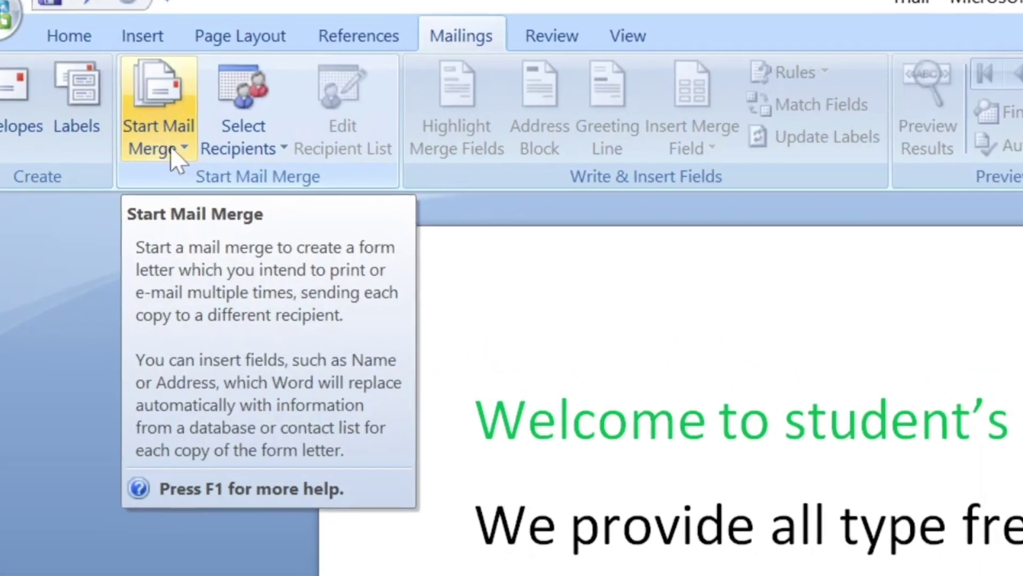
{"action": "left_click", "coordinate": [167, 150]}
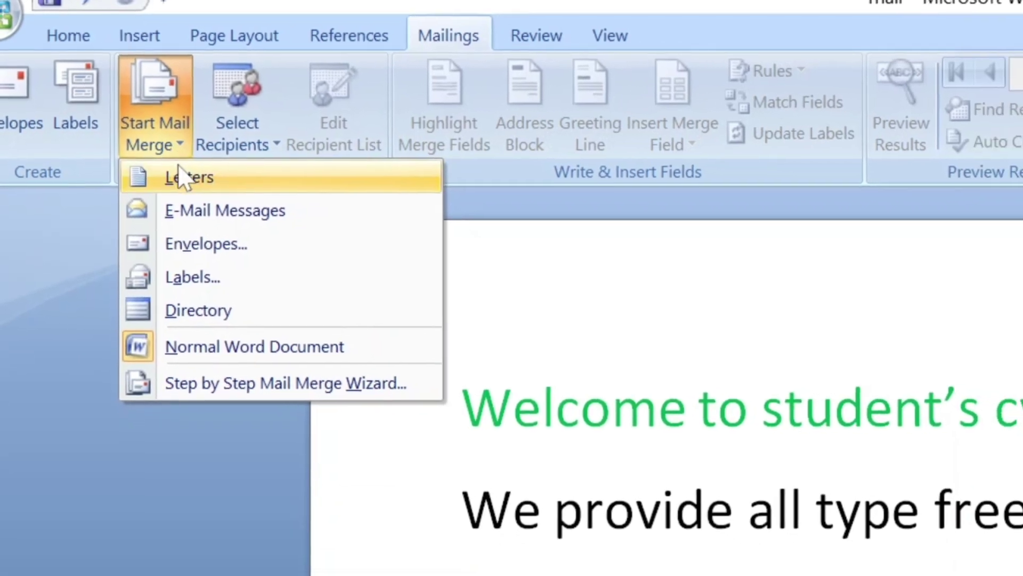
{"action": "left_click", "coordinate": [188, 181]}
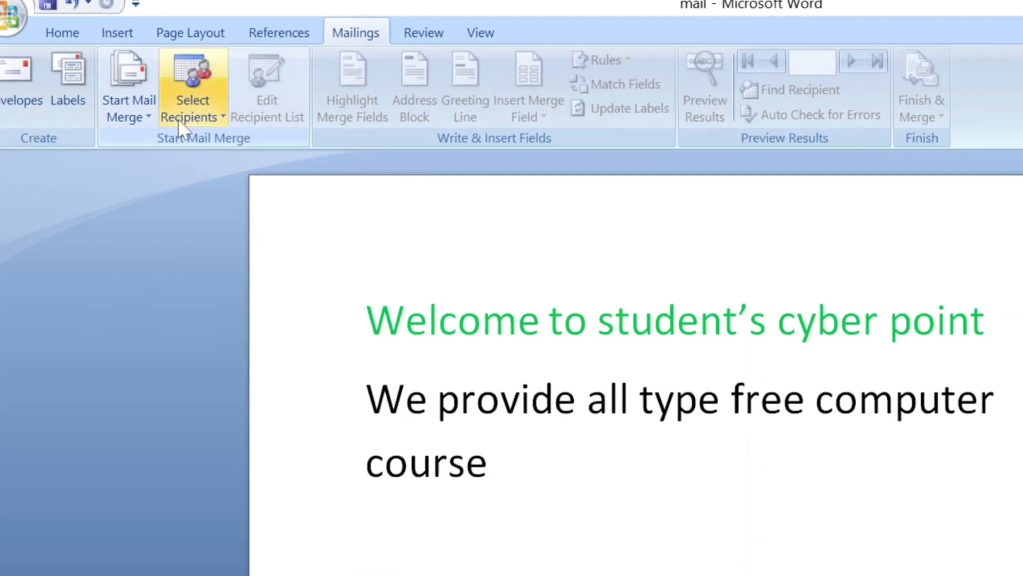
{"action": "left_click", "coordinate": [139, 117]}
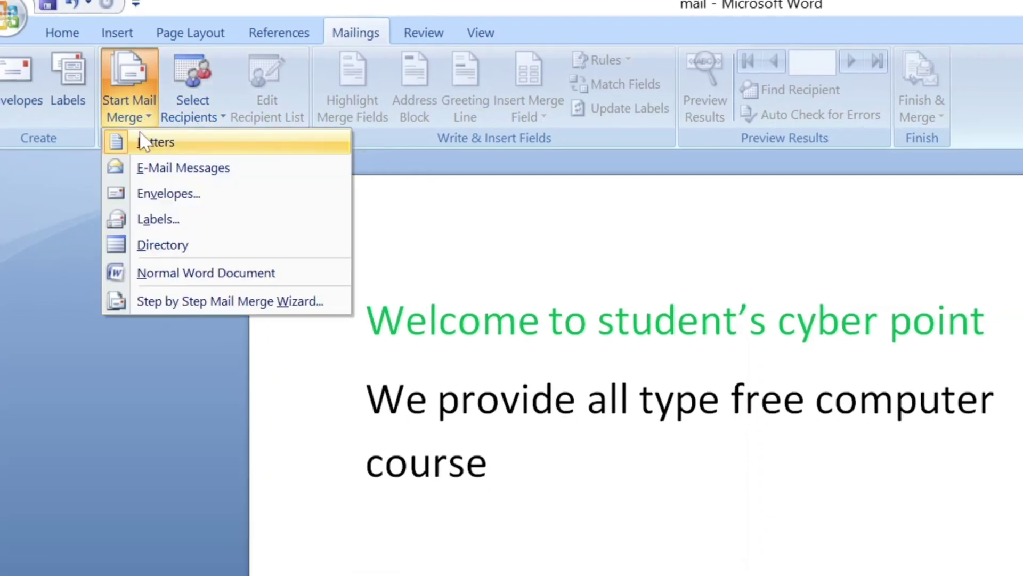
{"action": "left_click", "coordinate": [140, 133]}
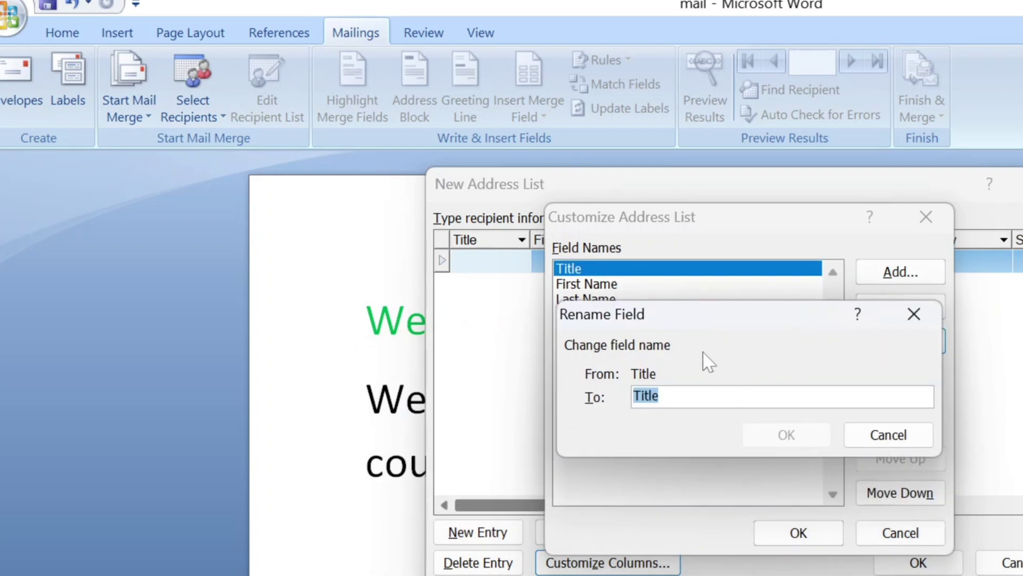
{"action": "type", "text": "na"}
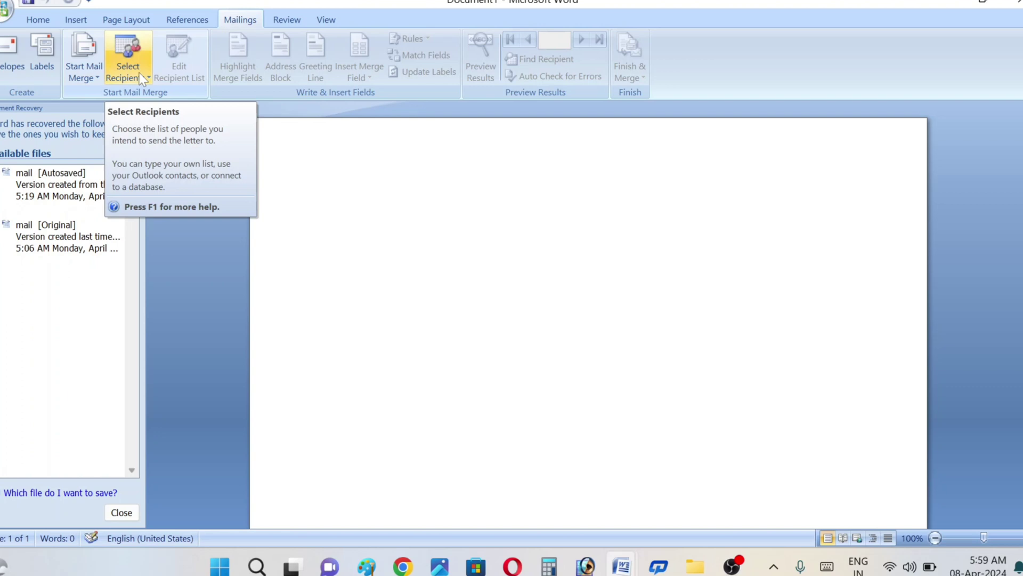
Step: Create a new recipient list with Select Recipients > Type New List
{"action": "left_click", "coordinate": [148, 79]}
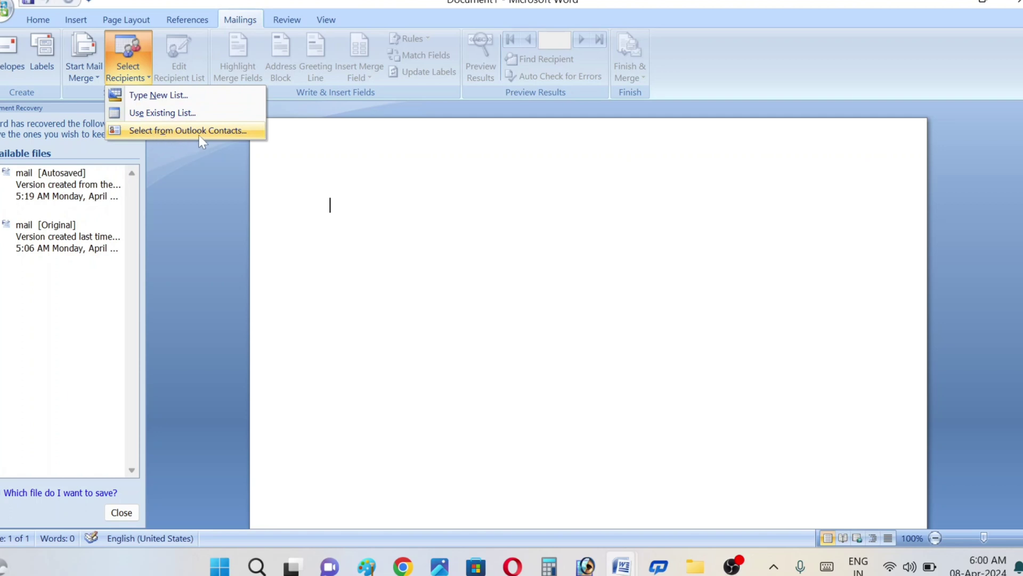
{"action": "left_click", "coordinate": [155, 96]}
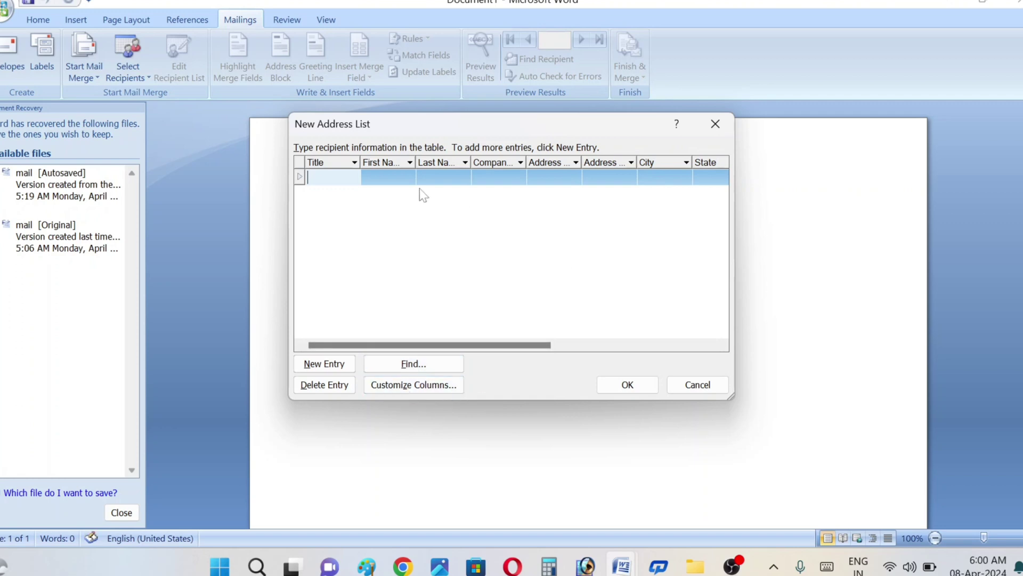
Step: Customize the address list columns, deleting Title and renaming Last Name to Contact, leaving Name, add, Contact
{"action": "left_click", "coordinate": [416, 385]}
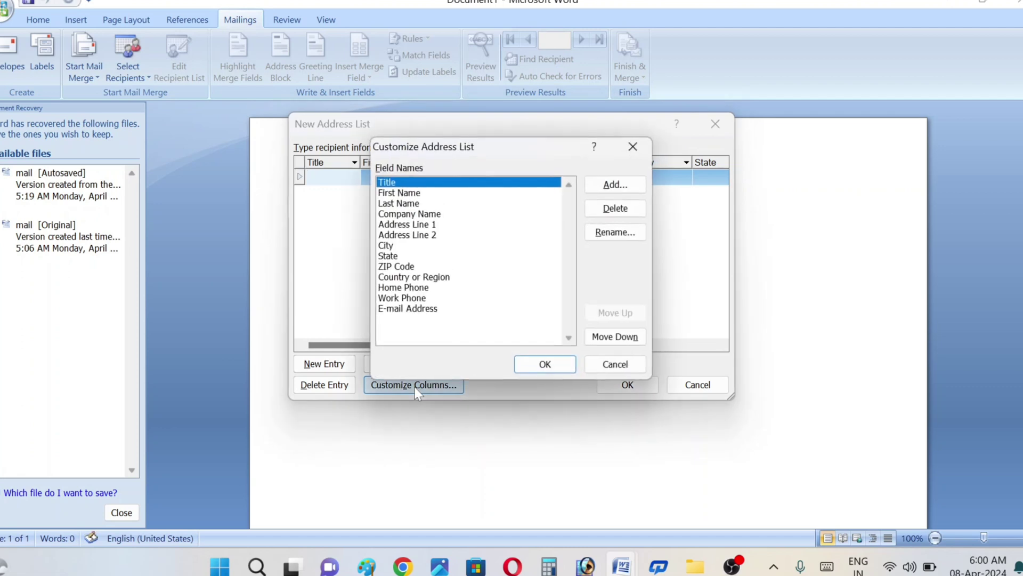
{"action": "left_click", "coordinate": [617, 211]}
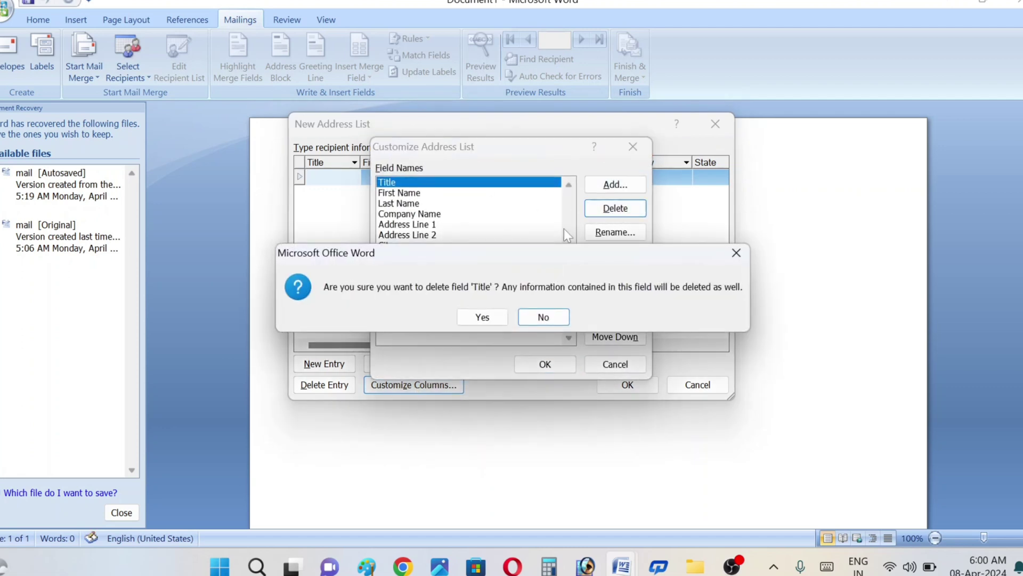
{"action": "left_click", "coordinate": [483, 315]}
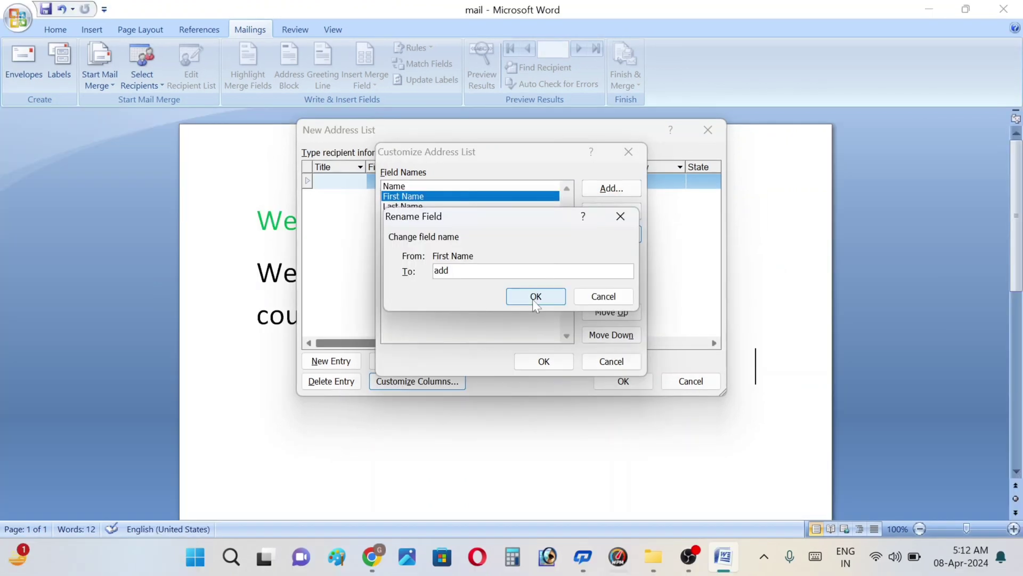
{"action": "left_click", "coordinate": [532, 297]}
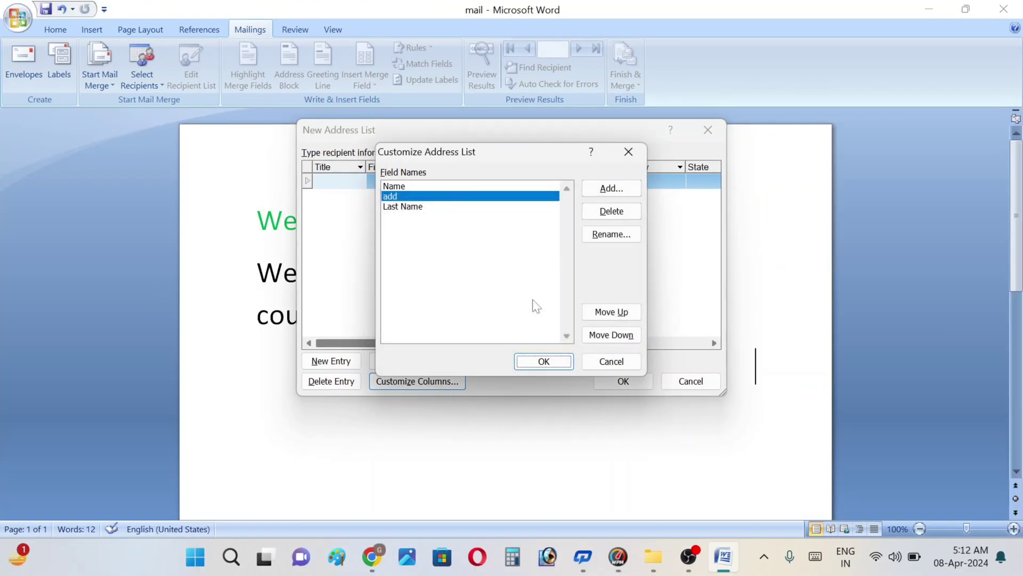
{"action": "left_click", "coordinate": [405, 207]}
{"action": "left_click", "coordinate": [599, 238]}
{"action": "type", "text": "mobil"}
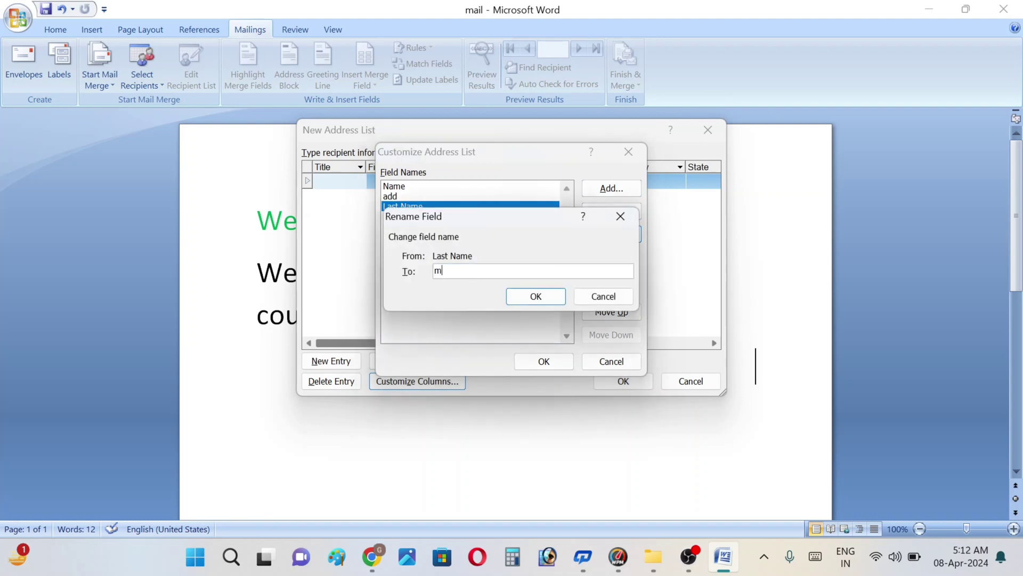
{"action": "key", "text": "BackSpace"}
{"action": "key", "text": "BackSpace"}
{"action": "key", "text": "BackSpace"}
{"action": "key", "text": "BackSpace"}
{"action": "key", "text": "BackSpace"}
{"action": "type", "text": "Contact"}
{"action": "left_click", "coordinate": [550, 297]}
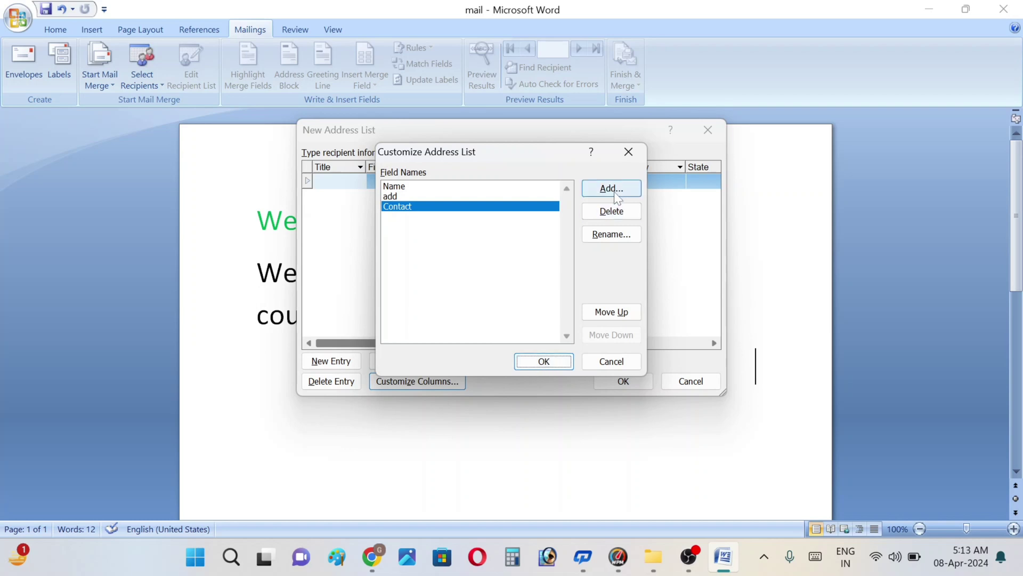
{"action": "left_click", "coordinate": [540, 362]}
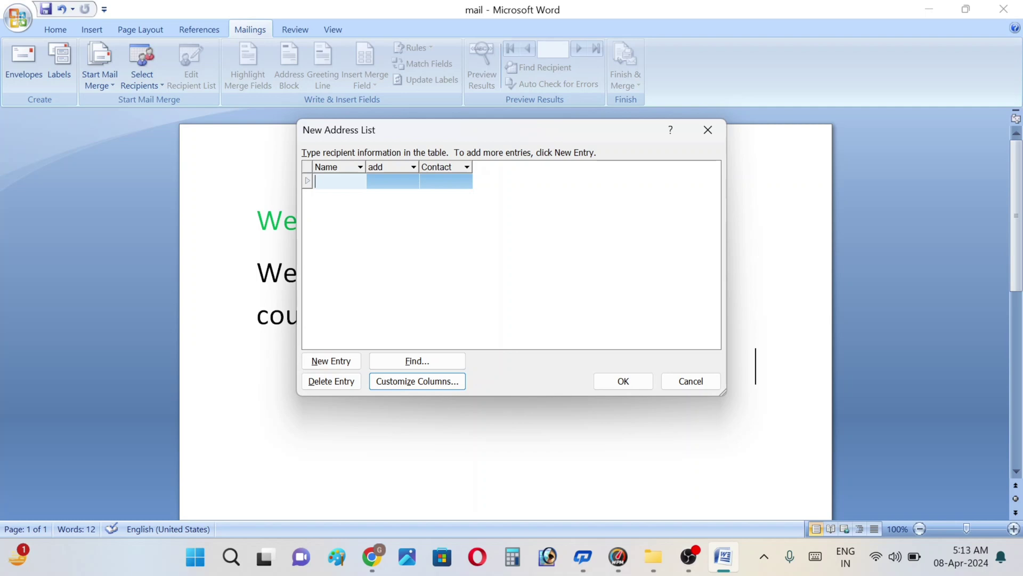
Step: Enter the first two recipients, each with a name, address and contact number
{"action": "key", "text": "Tab"}
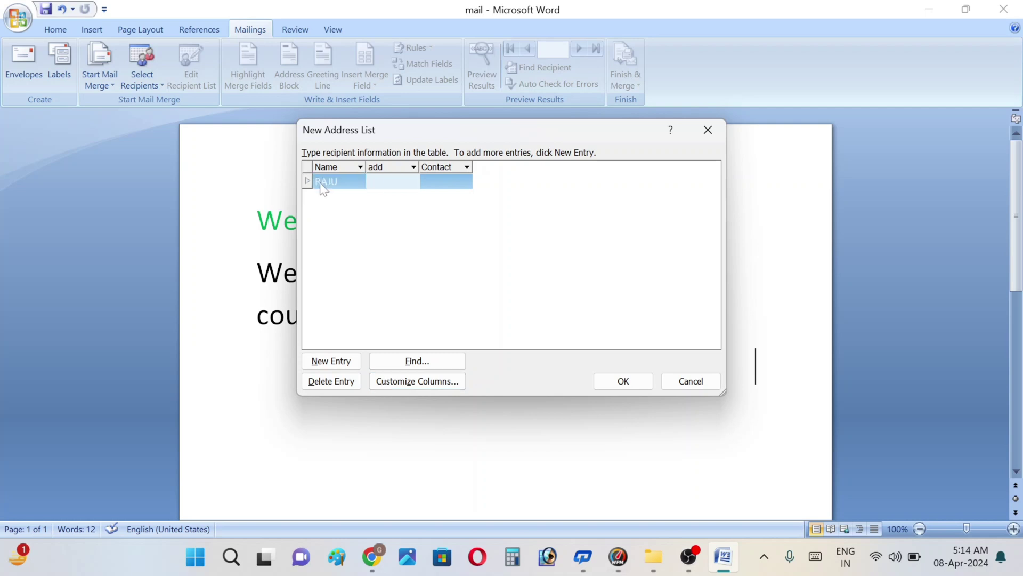
{"action": "key", "text": "Tab"}
{"action": "key", "text": "Tab"}
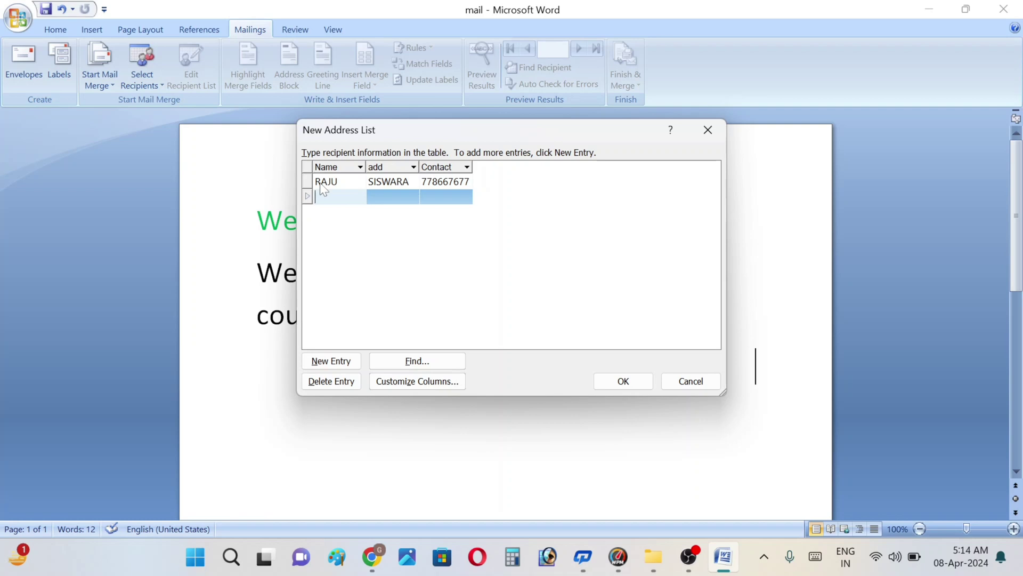
{"action": "key", "text": "Tab"}
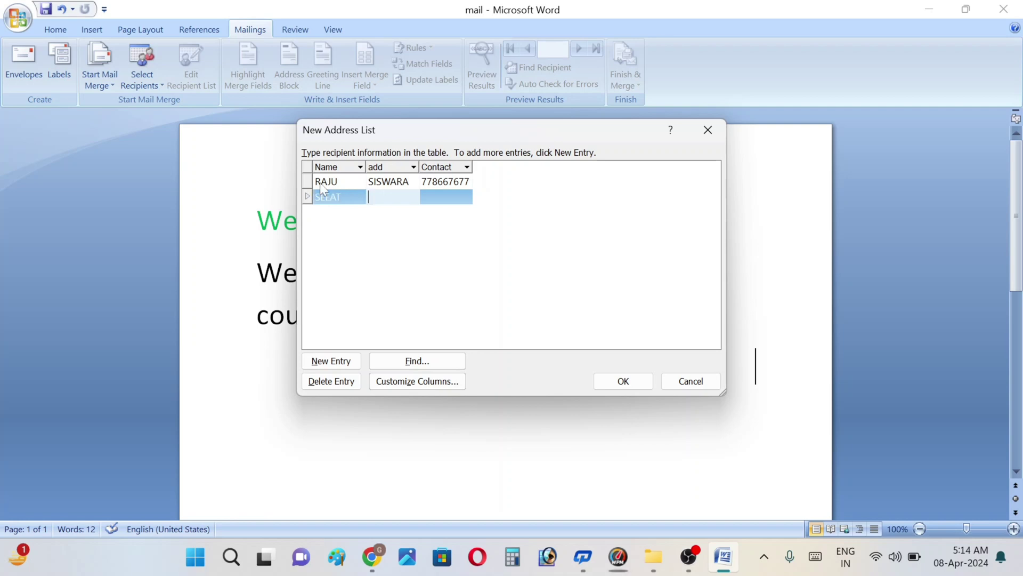
{"action": "key", "text": "Tab"}
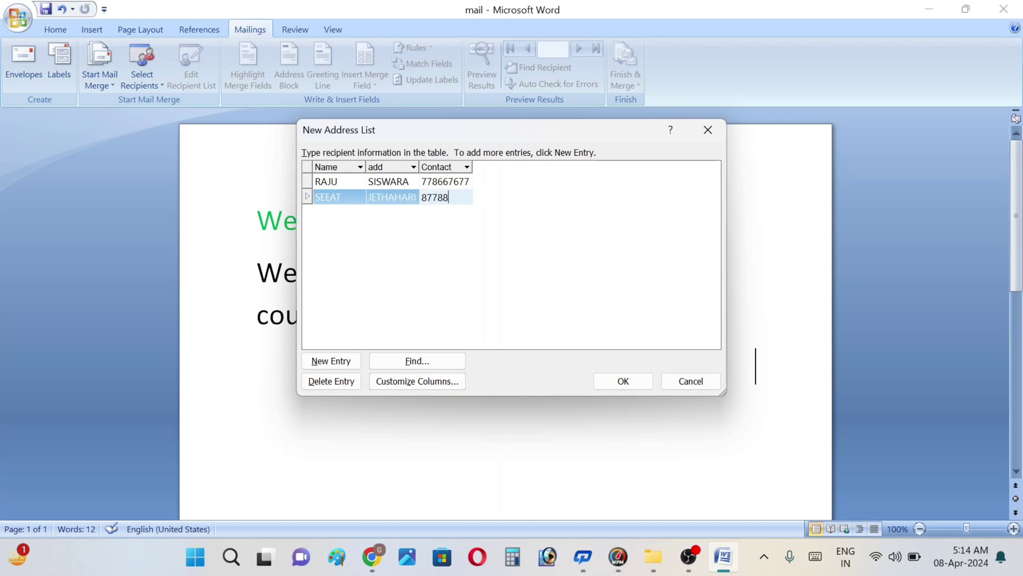
{"action": "key", "text": "Tab"}
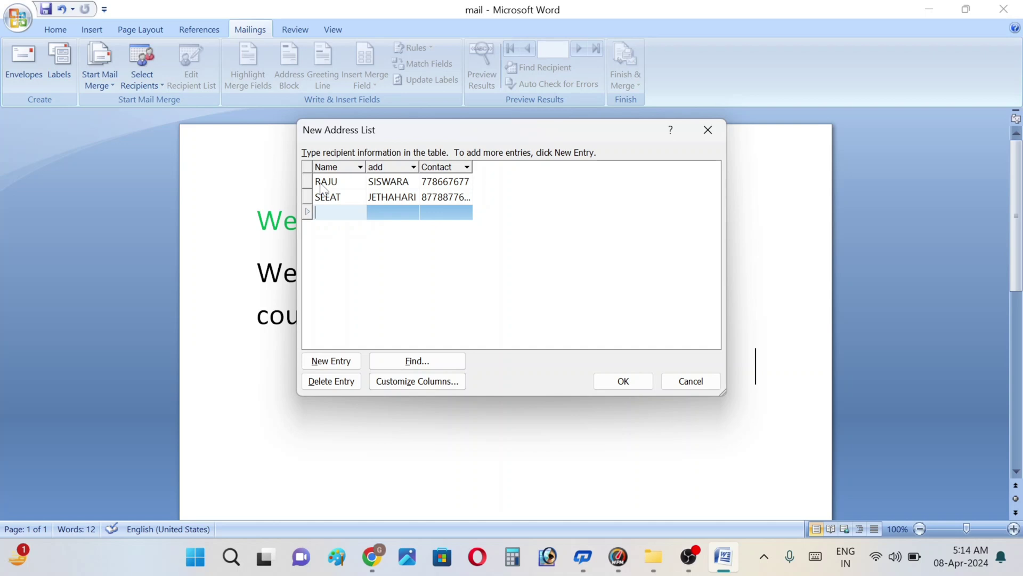
Step: Enter the third and fourth recipients, each with a name, address and contact number
{"action": "key", "text": "BackSpace"}
{"action": "key", "text": "BackSpace"}
{"action": "key", "text": "BackSpace"}
{"action": "key", "text": "Tab"}
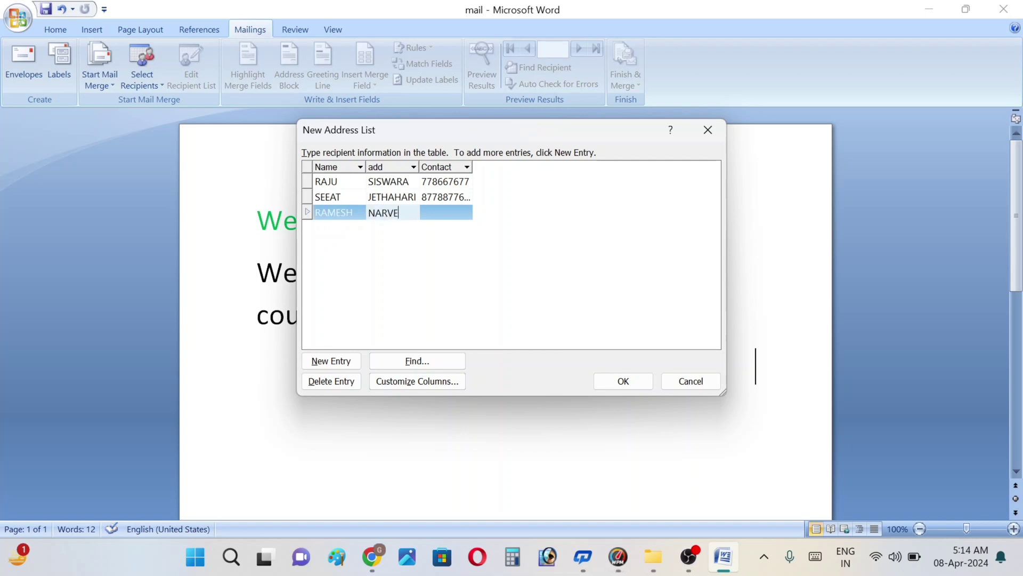
{"action": "key", "text": "Tab"}
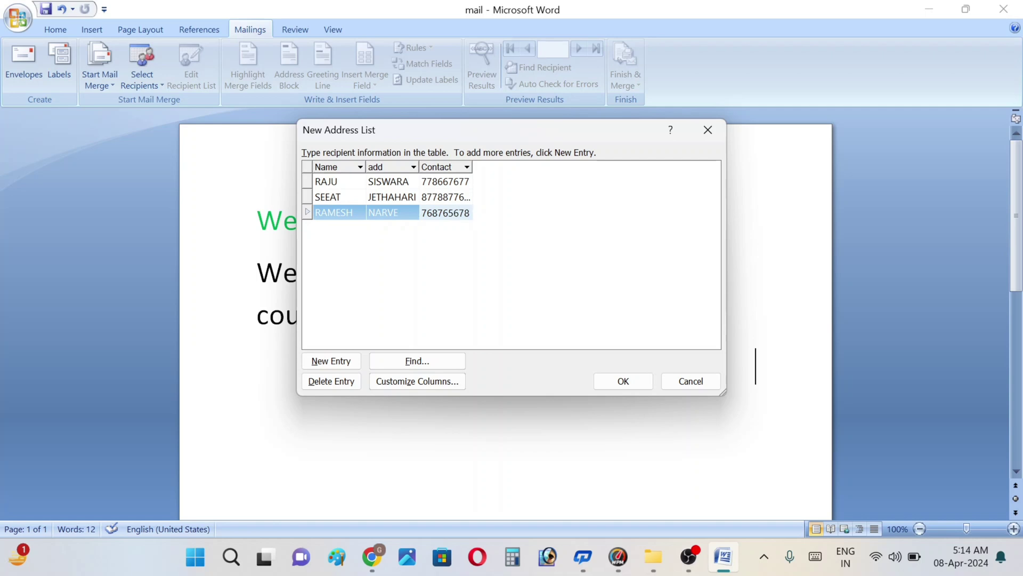
{"action": "key", "text": "Tab"}
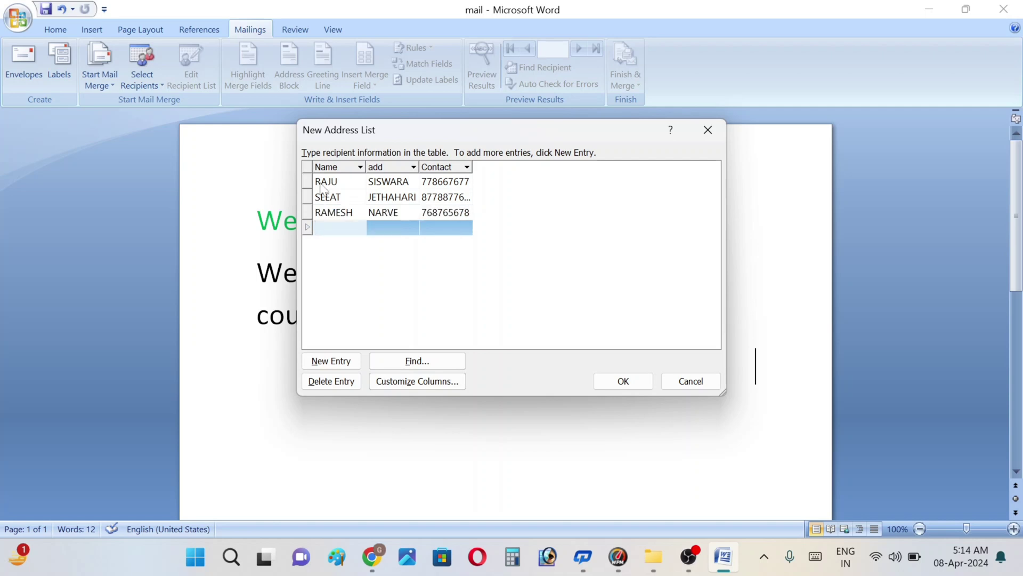
{"action": "key", "text": "Return"}
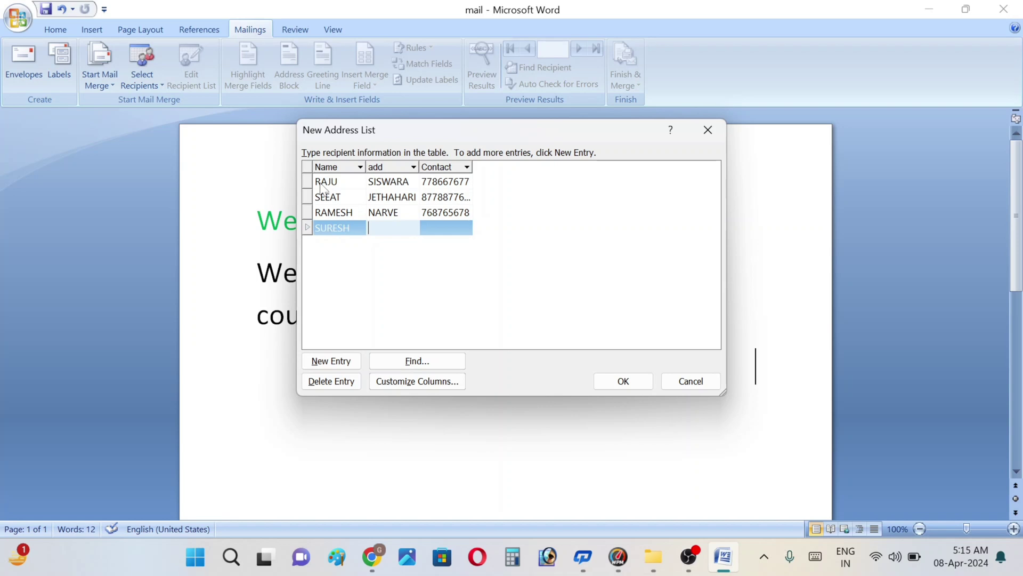
{"action": "key", "text": "Tab"}
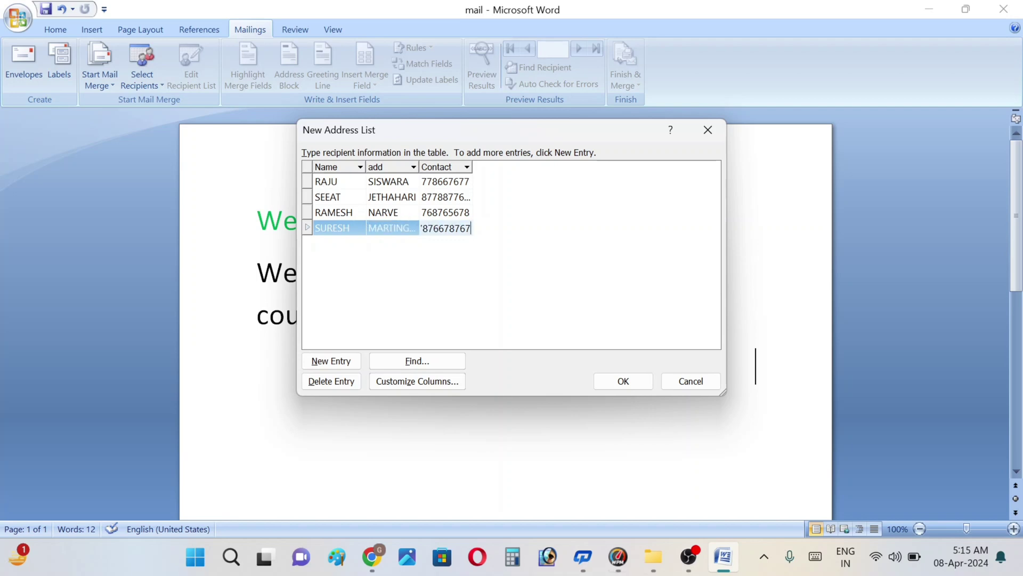
{"action": "key", "text": "Tab"}
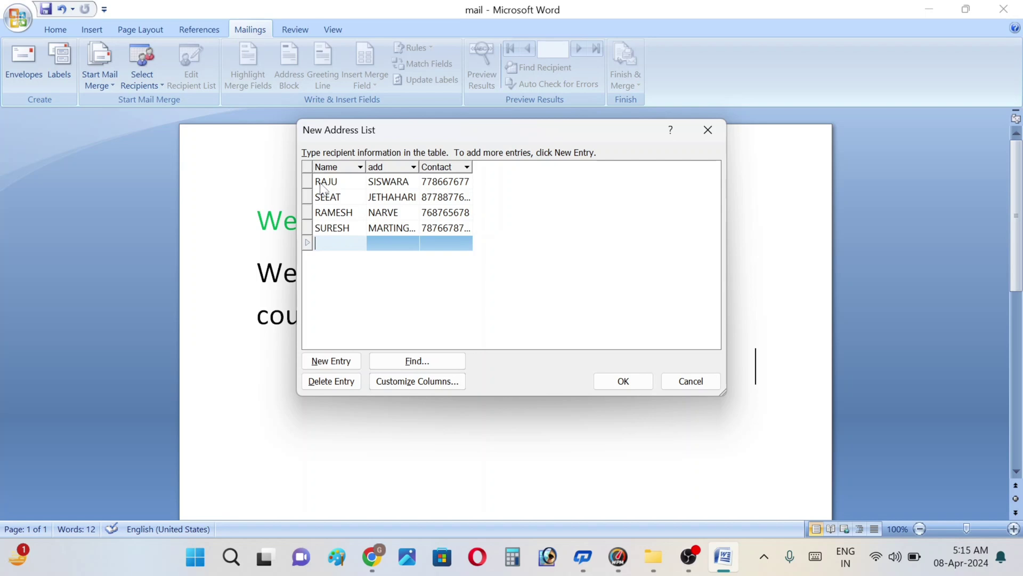
Step: Add a fifth recipient with name, corrected address and contact number
{"action": "type", "text": "RA"}
{"action": "key", "text": "BackSpace"}
{"action": "key", "text": "BackSpace"}
{"action": "type", "text": "GOVIND"}
{"action": "key", "text": "Tab"}
{"action": "type", "text": "M"}
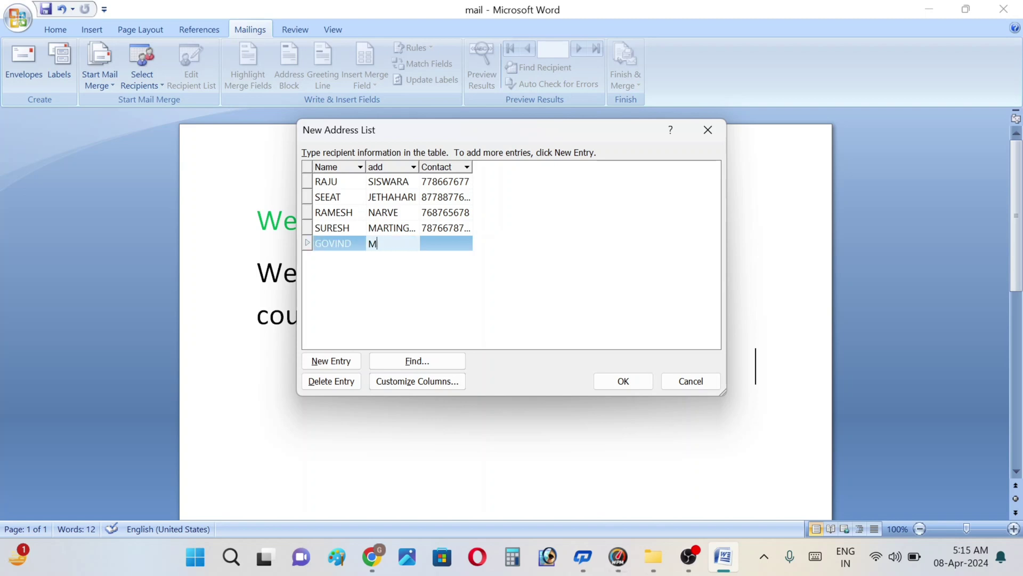
{"action": "type", "text": "ARTIN"}
{"action": "key", "text": "BackSpace"}
{"action": "key", "text": "BackSpace"}
{"action": "key", "text": "BackSpace"}
{"action": "key", "text": "BackSpace"}
{"action": "key", "text": "BackSpace"}
{"action": "key", "text": "BackSpace"}
{"action": "type", "text": "IRNA"}
{"action": "type", "text": "GOKULP"}
{"action": "type", "text": "UR"}
{"action": "key", "text": "Tab"}
{"action": "type", "text": "65657675"}
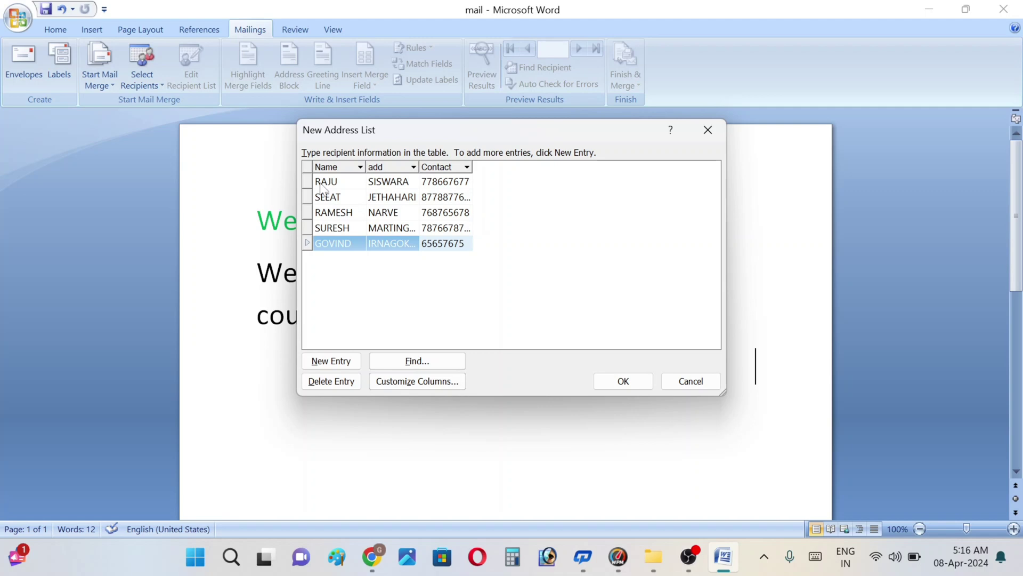
{"action": "key", "text": "Tab"}
Step: Add a sixth recipient with name, address and contact number
{"action": "type", "text": "ANSHU"}
{"action": "key", "text": "Tab"}
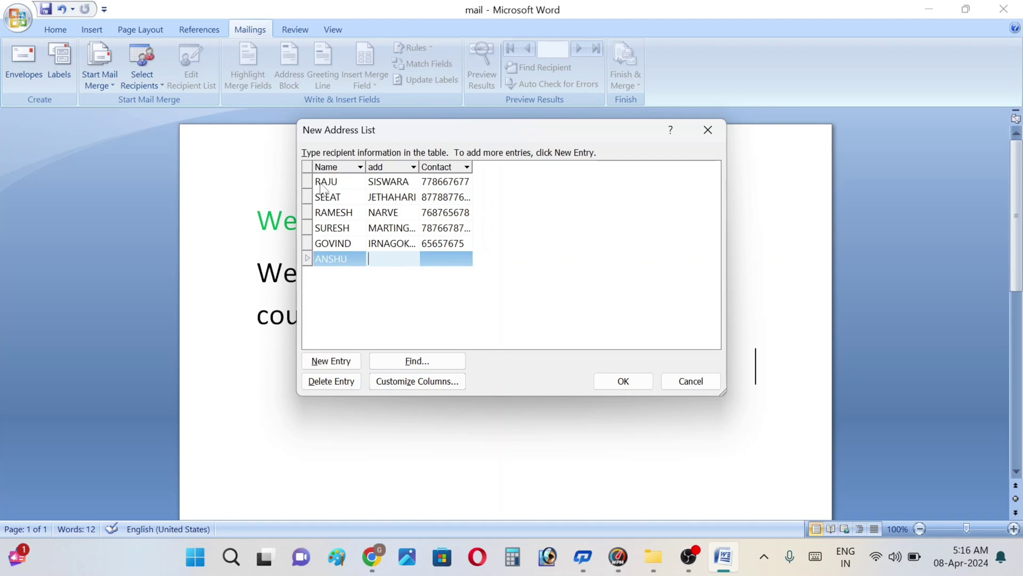
{"action": "type", "text": "ANDHAWA"}
{"action": "type", "text": " MAHADE"}
{"action": "key", "text": "Tab"}
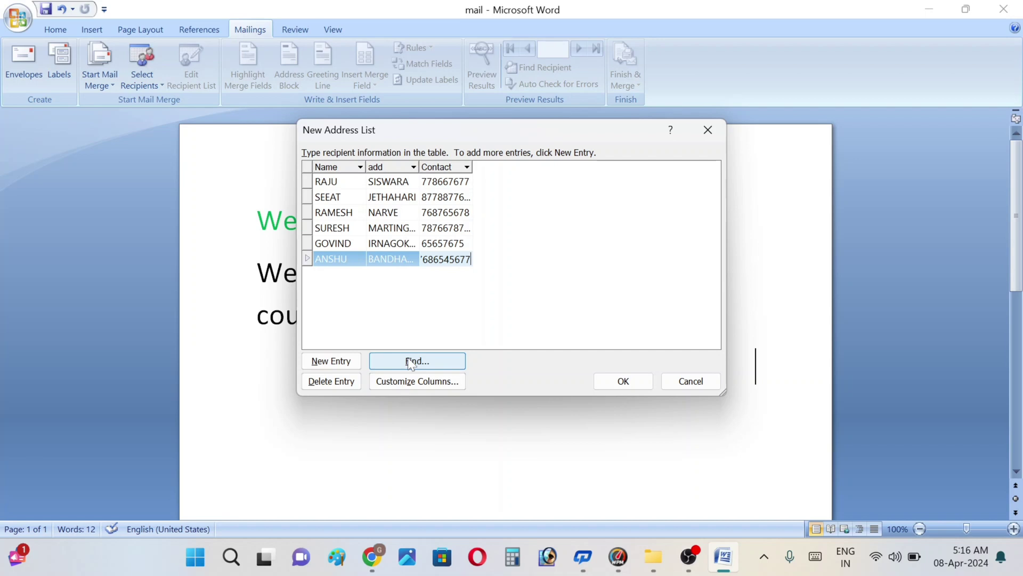
Step: Use Find Entry to locate the sixth, then the third recipient by name, and close the search
{"action": "left_click", "coordinate": [411, 363]}
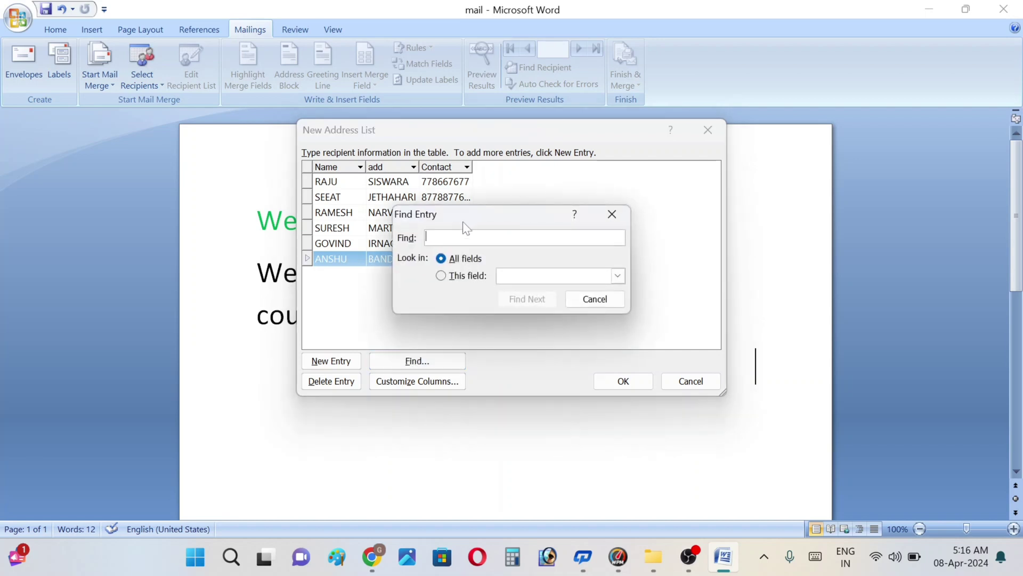
{"action": "type", "text": "ANSHU"}
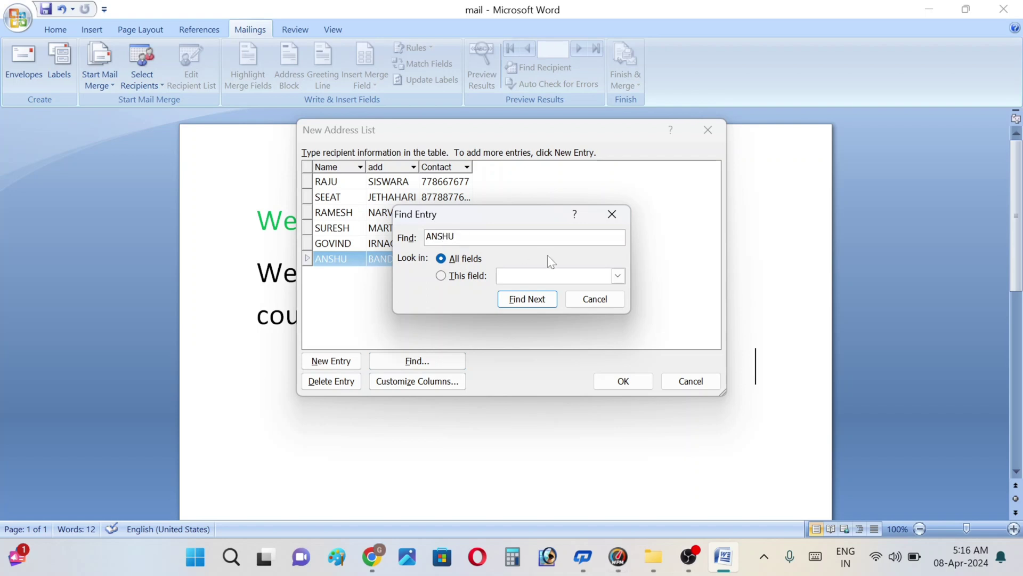
{"action": "left_click", "coordinate": [527, 300]}
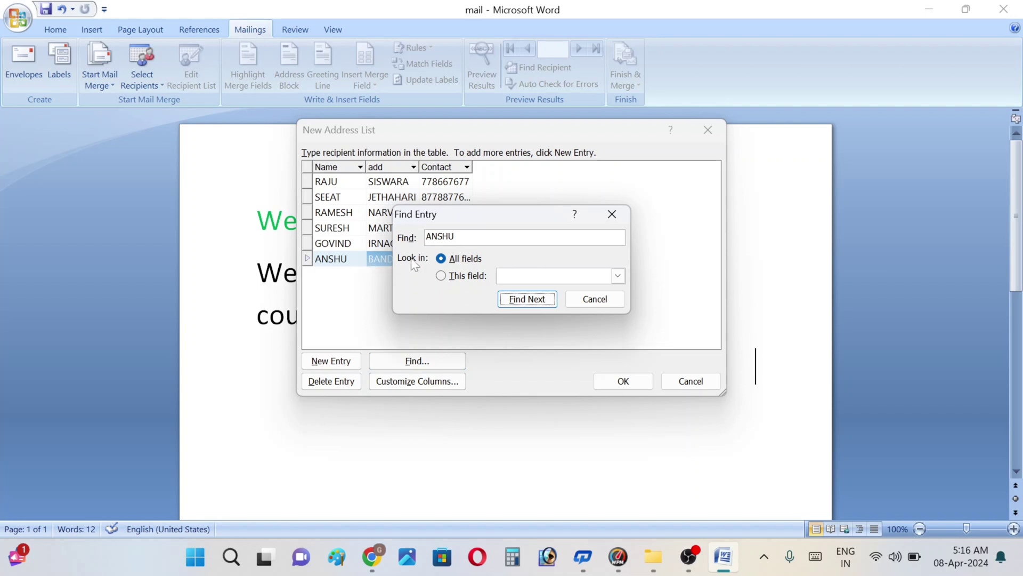
{"action": "left_click", "coordinate": [438, 236]}
{"action": "double_click", "coordinate": [443, 236]}
{"action": "type", "text": "RAMESH"}
{"action": "left_click", "coordinate": [525, 299]}
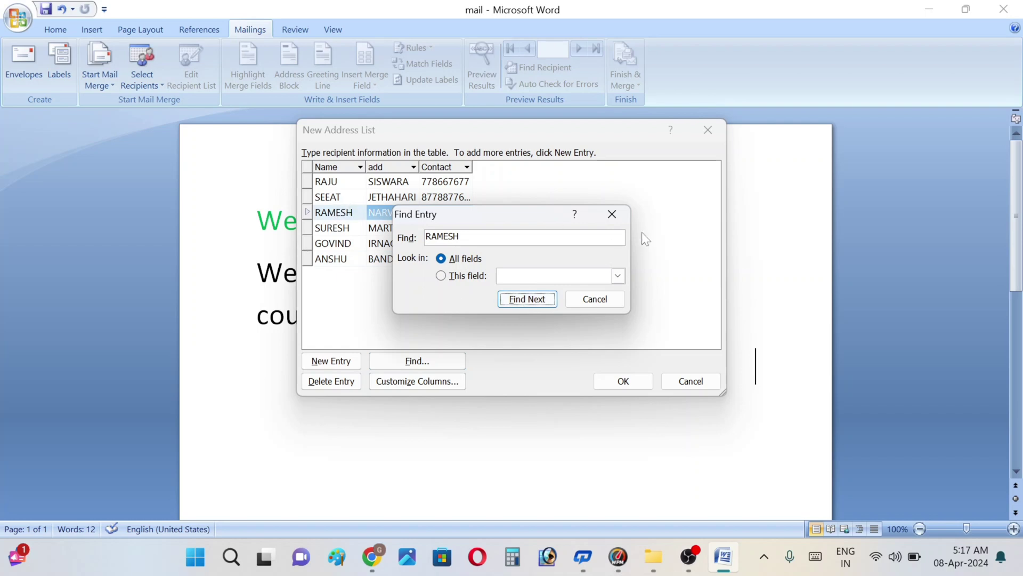
{"action": "left_click", "coordinate": [612, 213]}
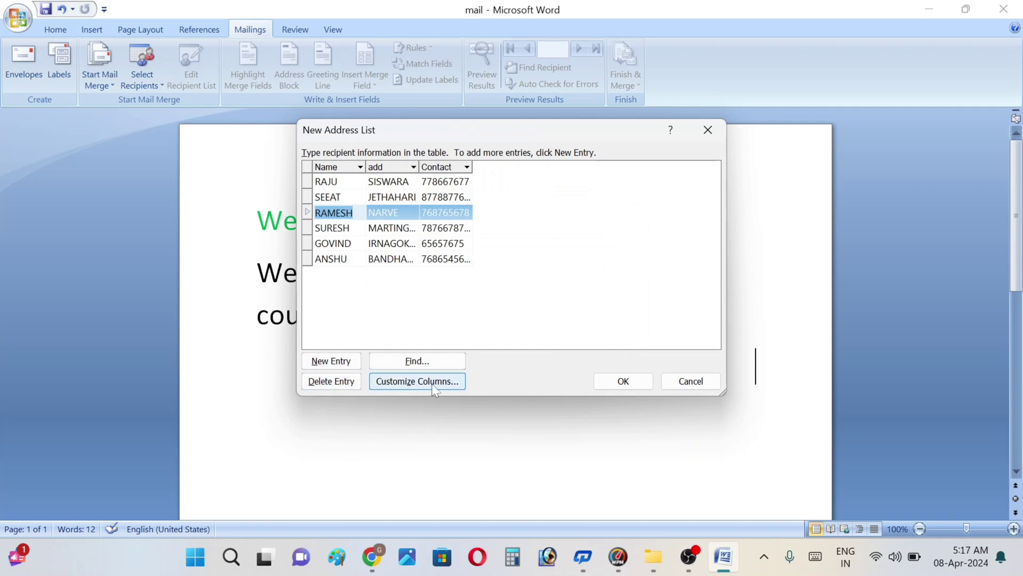
Step: Select the second recipient's entry and check the field list, closing it unchanged
{"action": "left_click", "coordinate": [331, 200]}
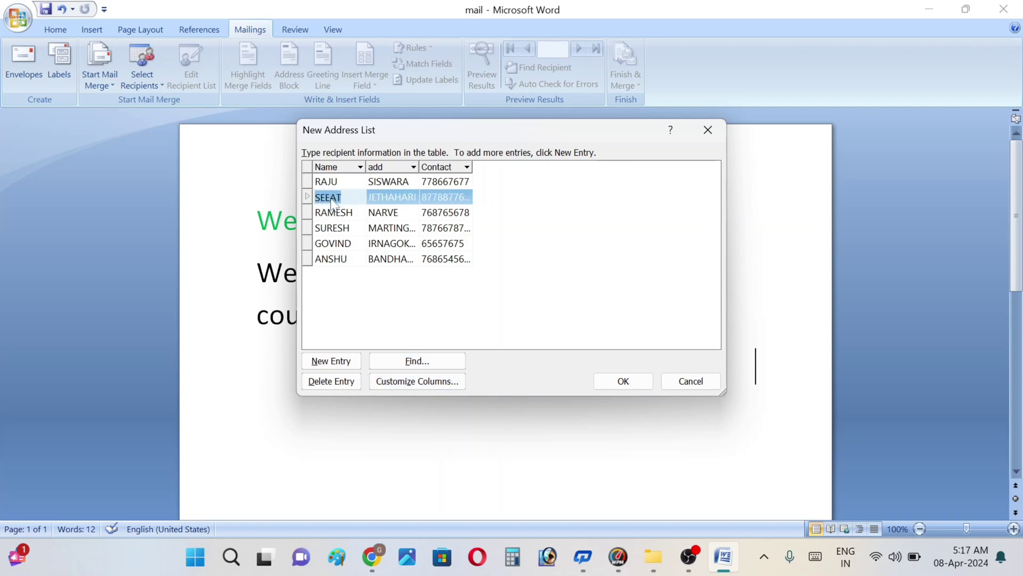
{"action": "left_click", "coordinate": [417, 381]}
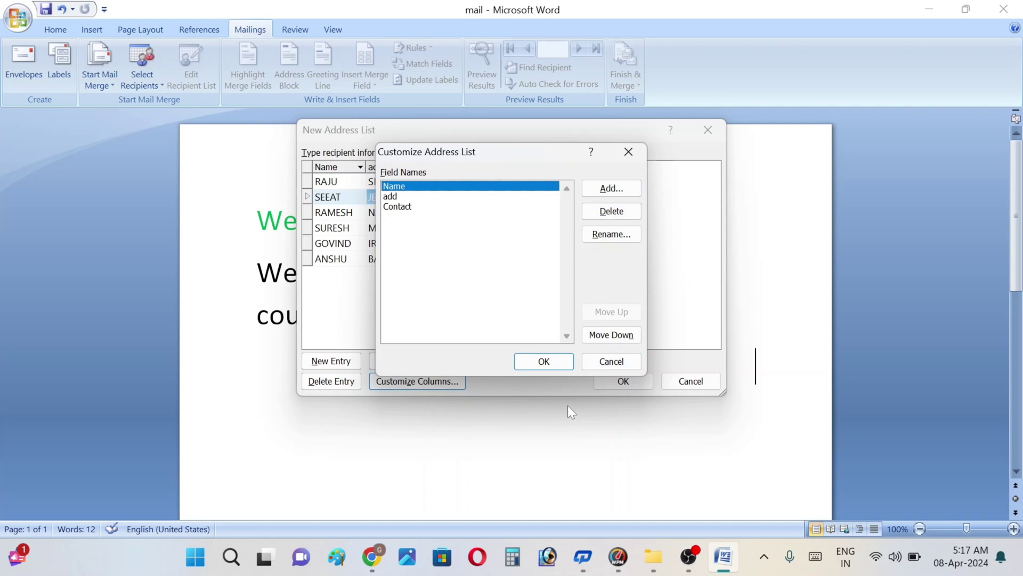
{"action": "left_click", "coordinate": [554, 363]}
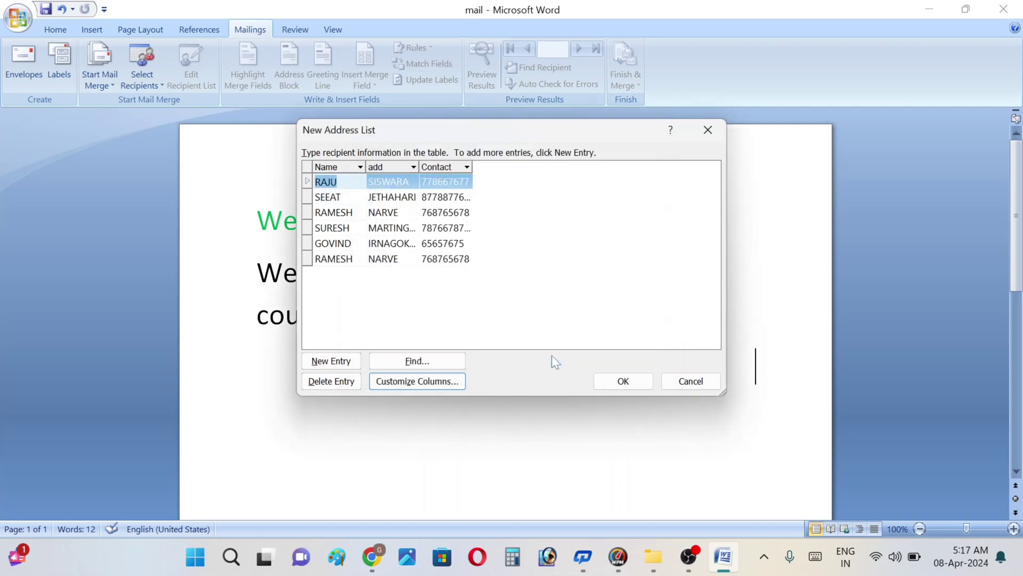
Step: Fix the misspelled second recipient's name by correcting its final letters
{"action": "left_click", "coordinate": [337, 198]}
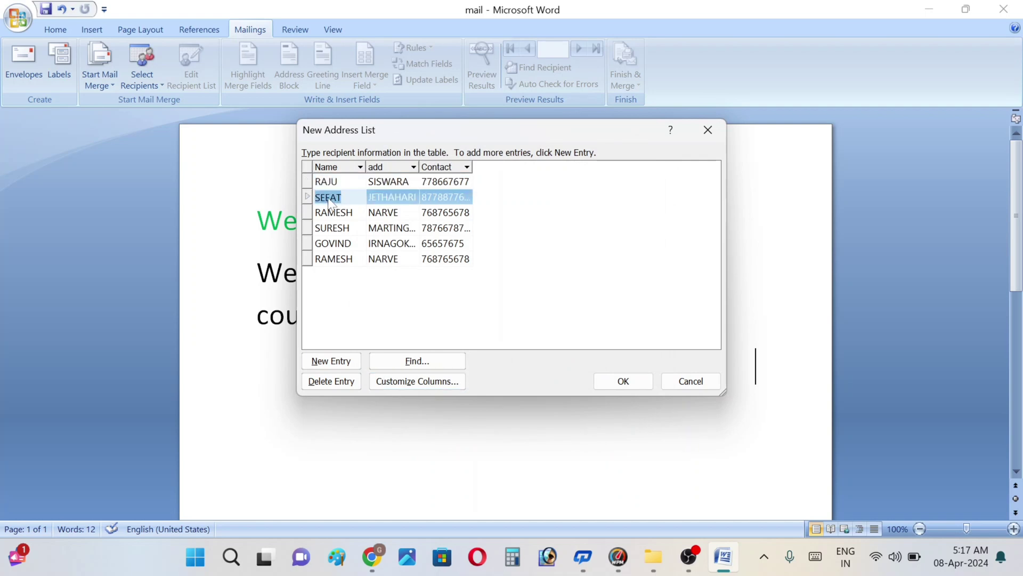
{"action": "left_click", "coordinate": [337, 198]}
{"action": "key", "text": "BackSpace"}
{"action": "type", "text": "A"}
Step: Finish the new recipient list and save it as MAIL on the Desktop
{"action": "left_click", "coordinate": [622, 380]}
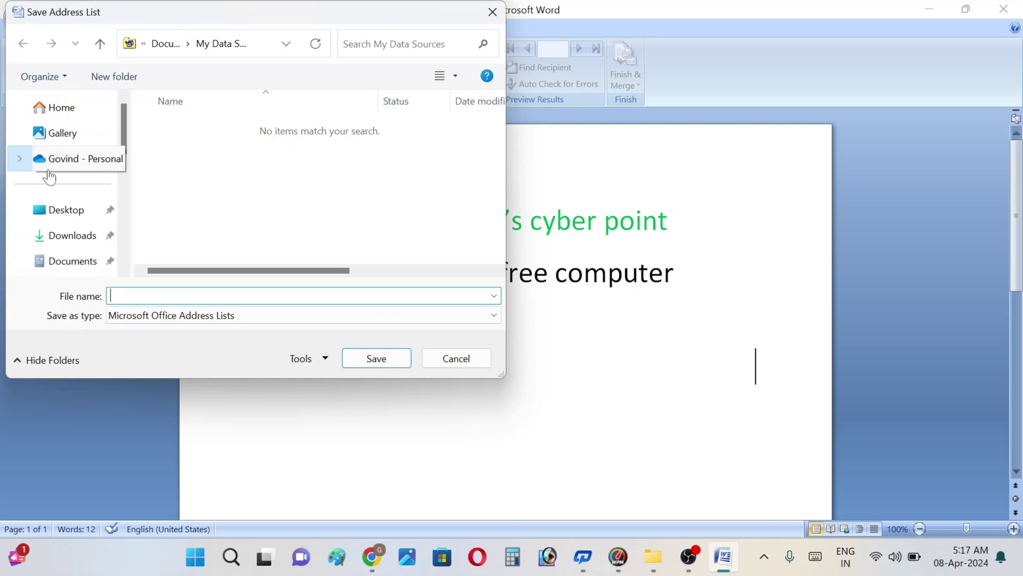
{"action": "left_click", "coordinate": [59, 220]}
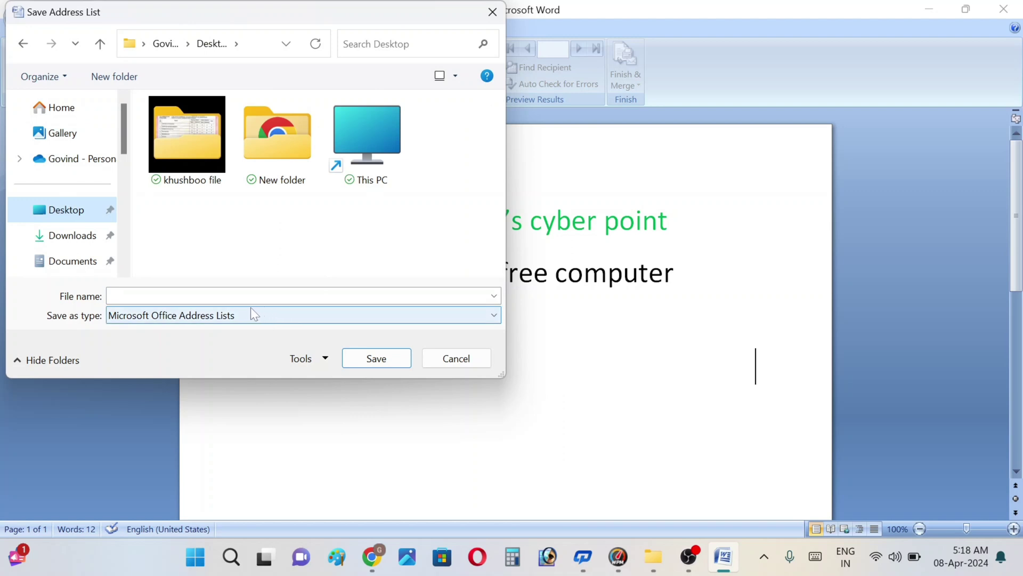
{"action": "left_click", "coordinate": [229, 296]}
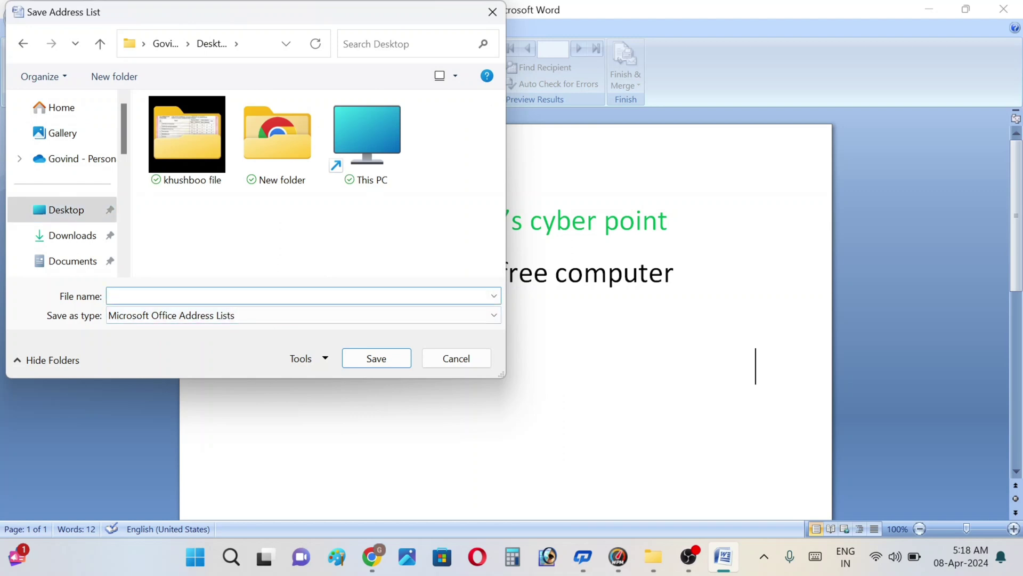
{"action": "type", "text": "MAIL"}
{"action": "key", "text": "Return"}
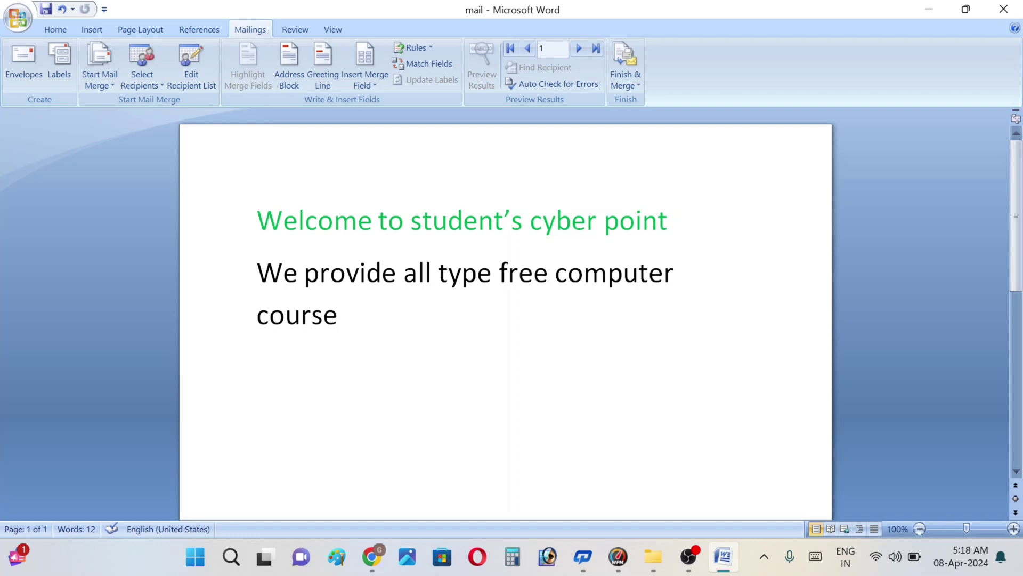
Step: Correct the second recipient's name from SEEAT to SEETA in the address list
{"action": "type", "text": "P"}
{"action": "key", "text": "BackSpace"}
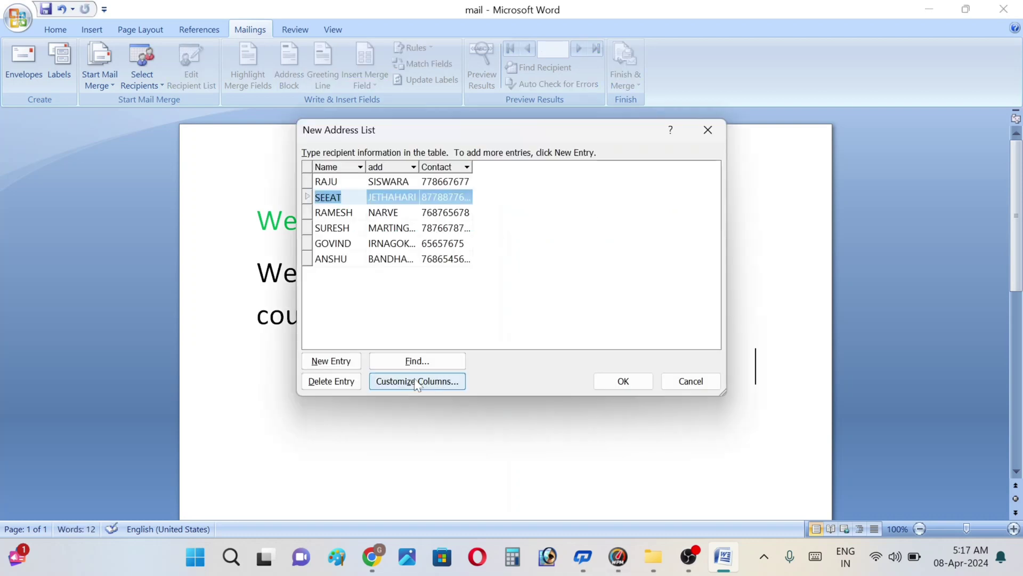
{"action": "left_click", "coordinate": [415, 381]}
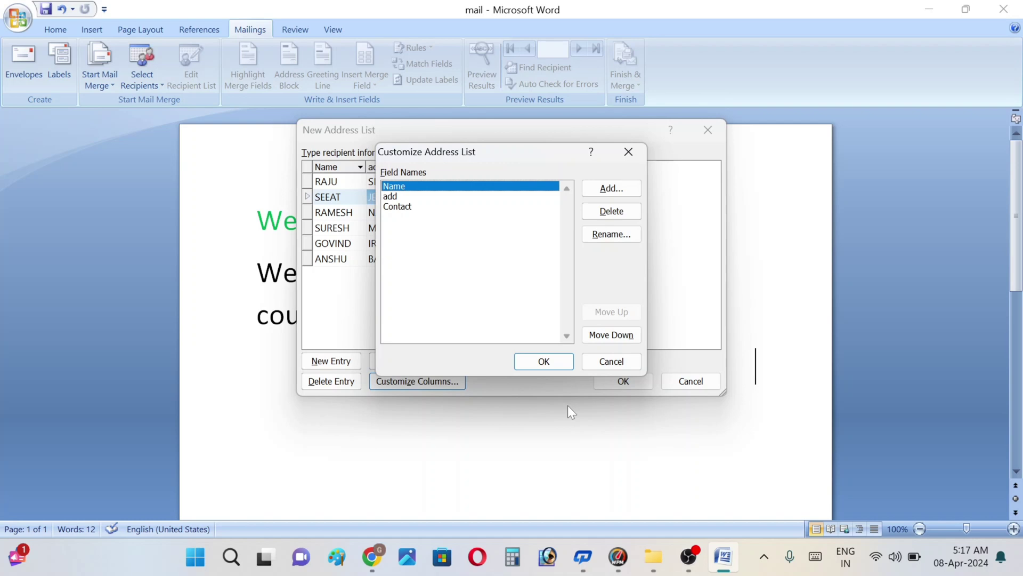
{"action": "left_click", "coordinate": [553, 361]}
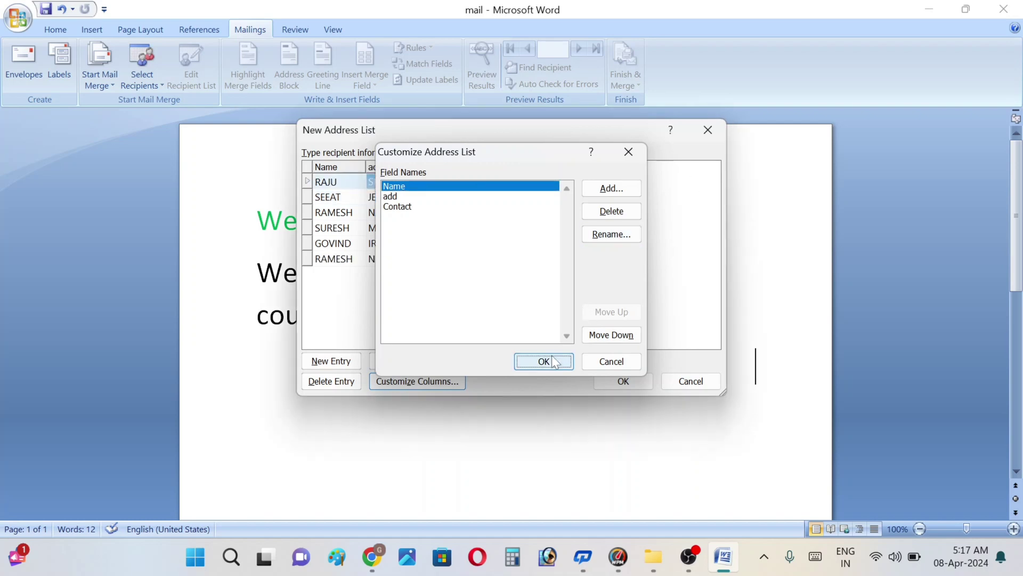
{"action": "left_click", "coordinate": [336, 198]}
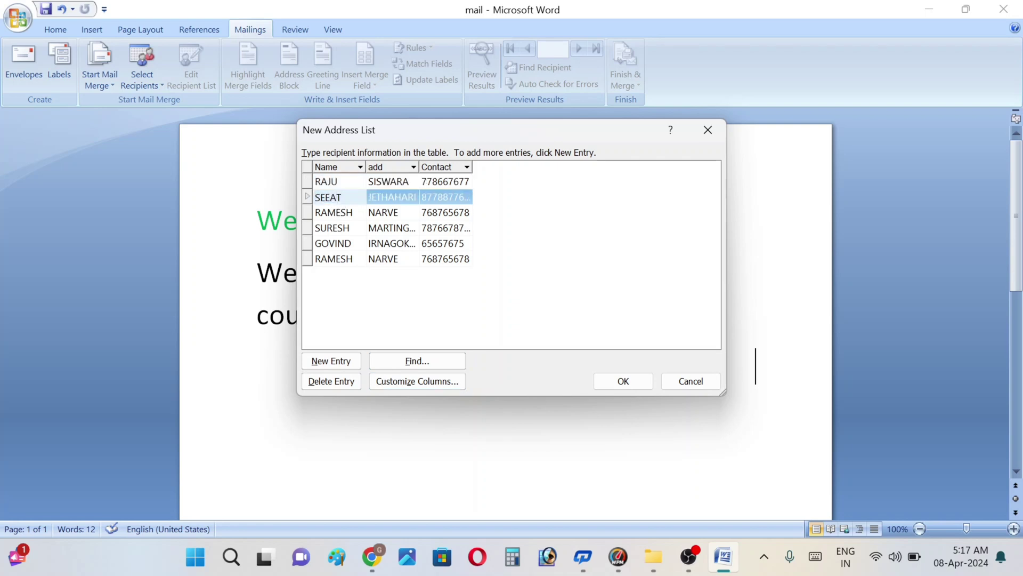
{"action": "key", "text": "BackSpace"}
{"action": "type", "text": "A"}
Step: Save the corrected recipient list as MAIL on the Desktop
{"action": "left_click", "coordinate": [623, 380]}
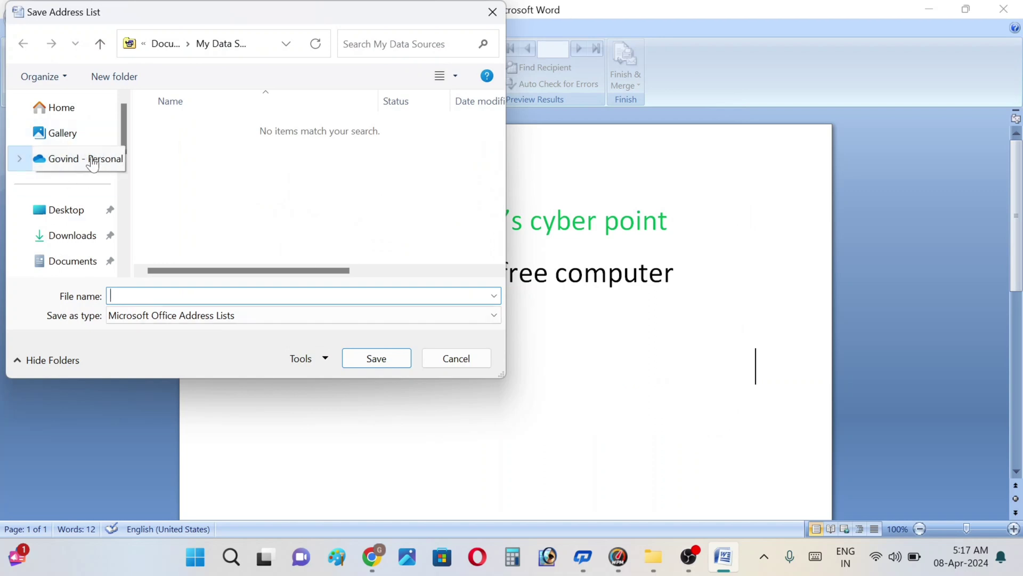
{"action": "left_click", "coordinate": [57, 213]}
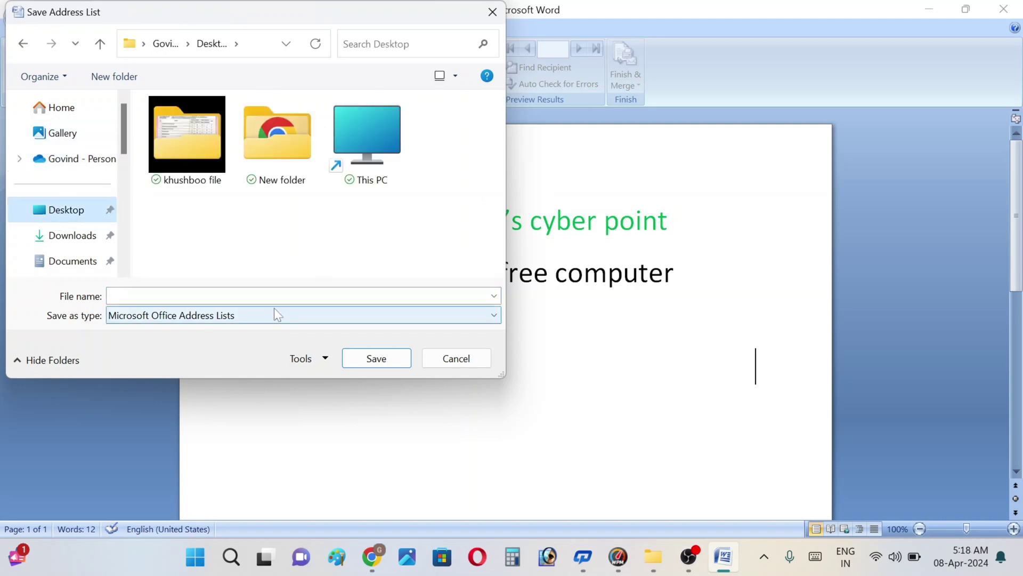
{"action": "left_click", "coordinate": [224, 296]}
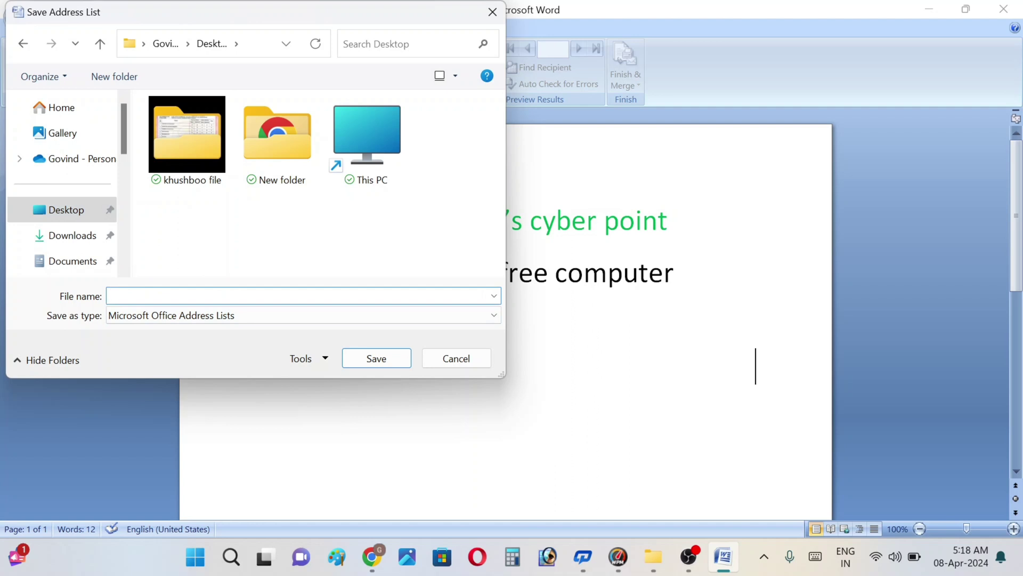
{"action": "type", "text": "MAIL"}
{"action": "key", "text": "Return"}
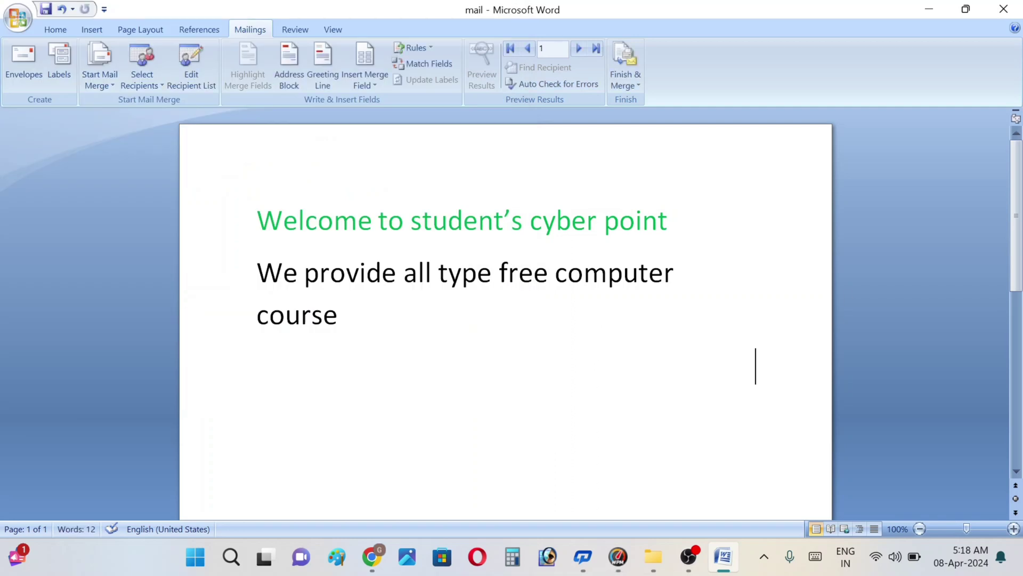
Step: Undo a stray P, dismiss the print settings, and show the Select Recipients options
{"action": "type", "text": "P"}
{"action": "key", "text": "ctrl+z"}
{"action": "key", "text": "ctrl+p"}
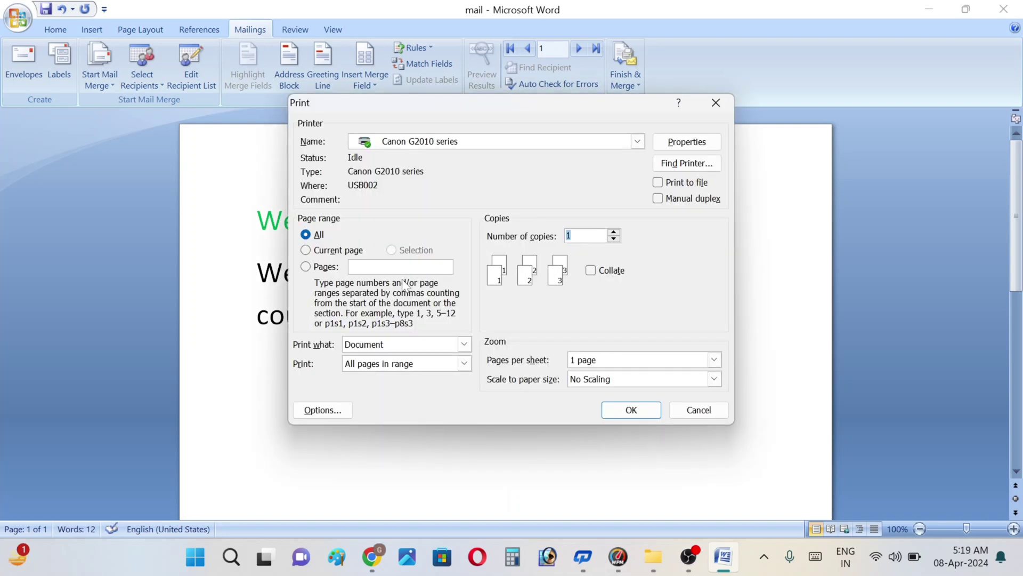
{"action": "left_click", "coordinate": [699, 409]}
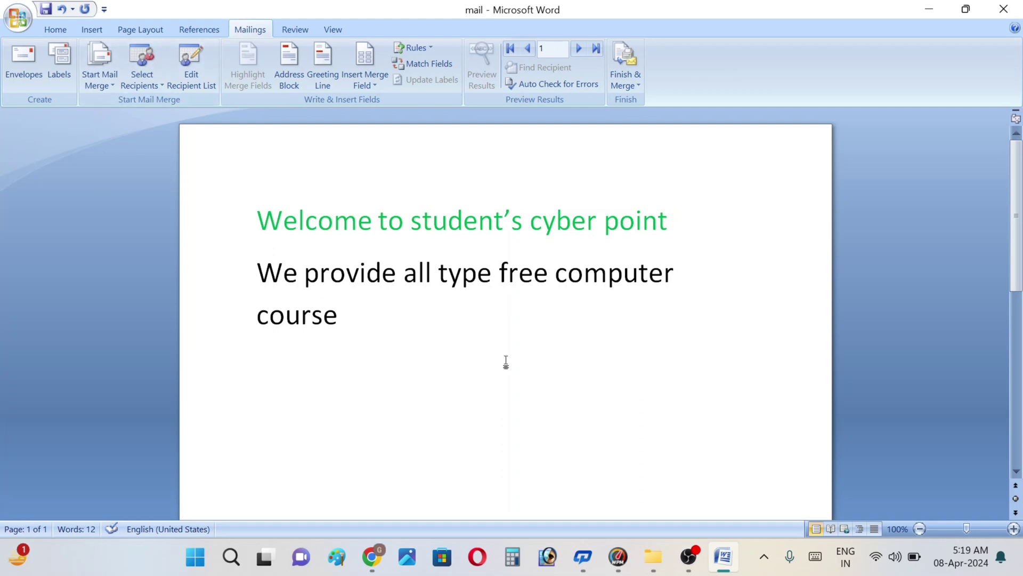
{"action": "left_click", "coordinate": [142, 80]}
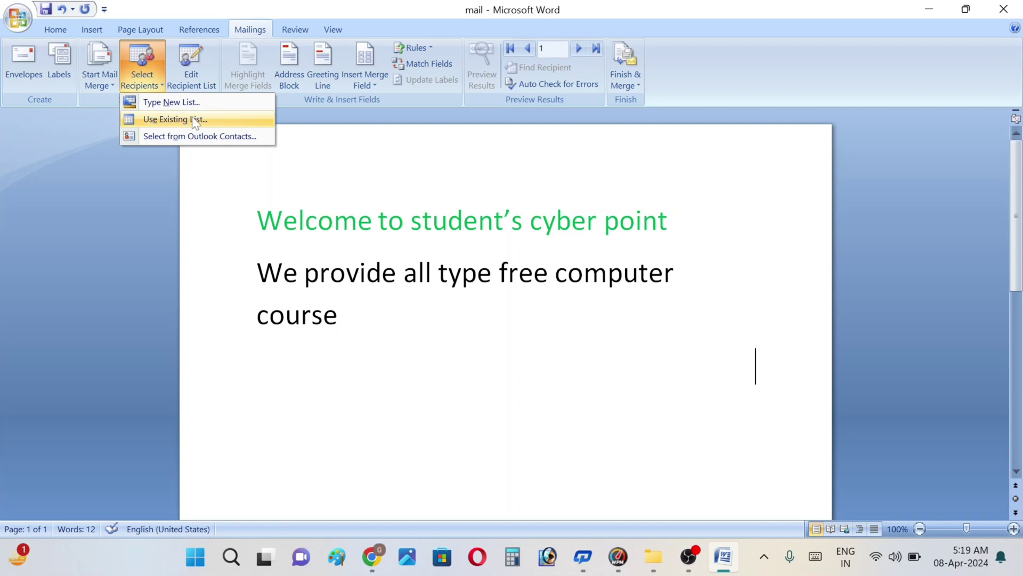
Step: Use the existing MAIL list on the Desktop as recipients and open the recipient list for editing
{"action": "left_click", "coordinate": [176, 120]}
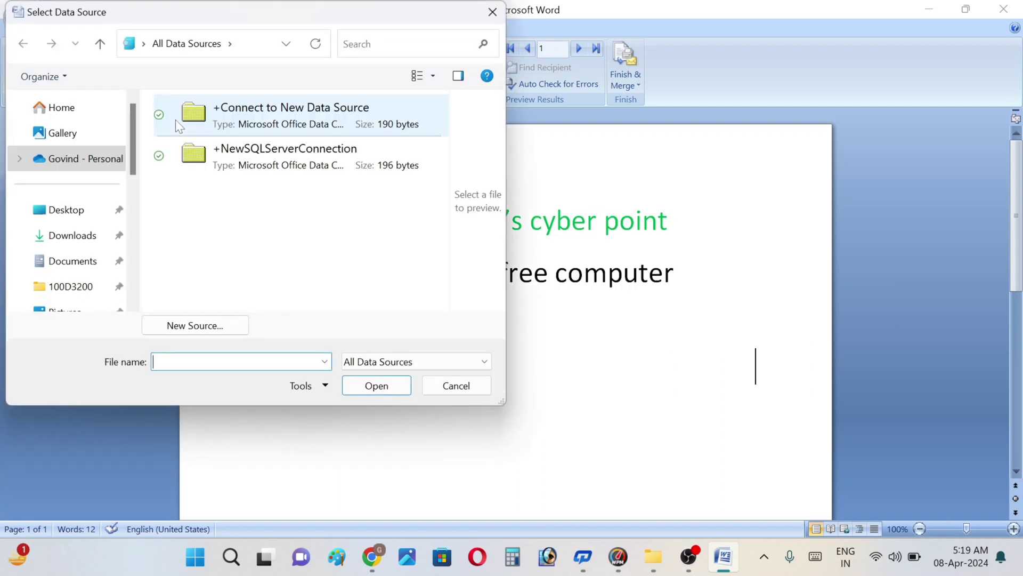
{"action": "left_click", "coordinate": [63, 212]}
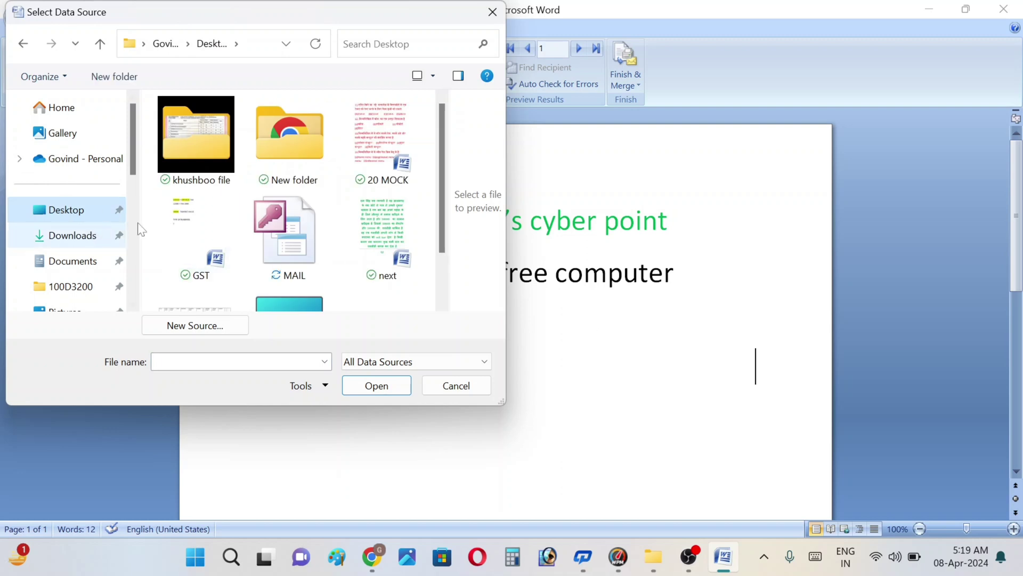
{"action": "double_click", "coordinate": [294, 249]}
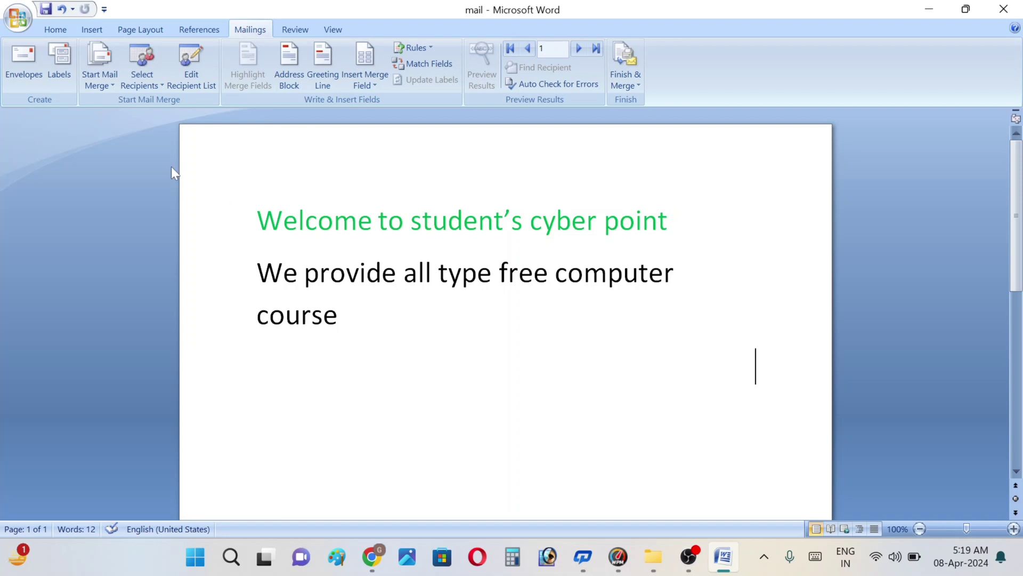
{"action": "left_click", "coordinate": [155, 90]}
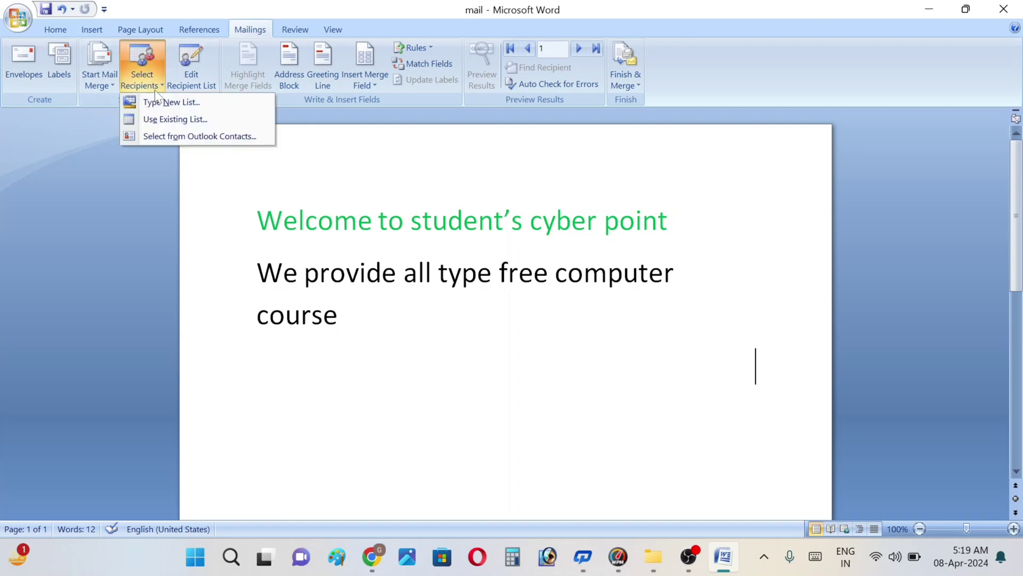
{"action": "left_click", "coordinate": [192, 77]}
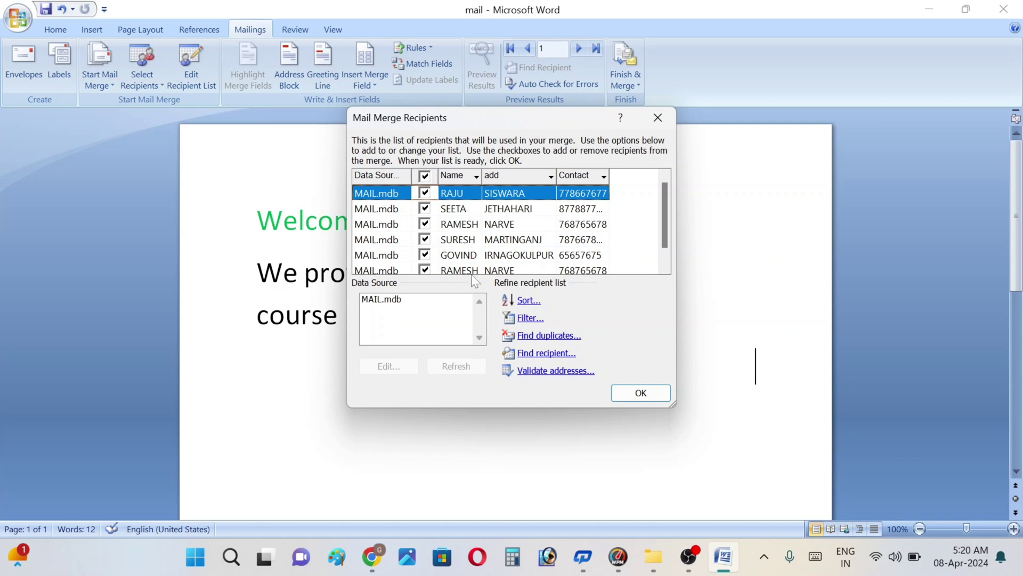
{"action": "left_click", "coordinate": [665, 266]}
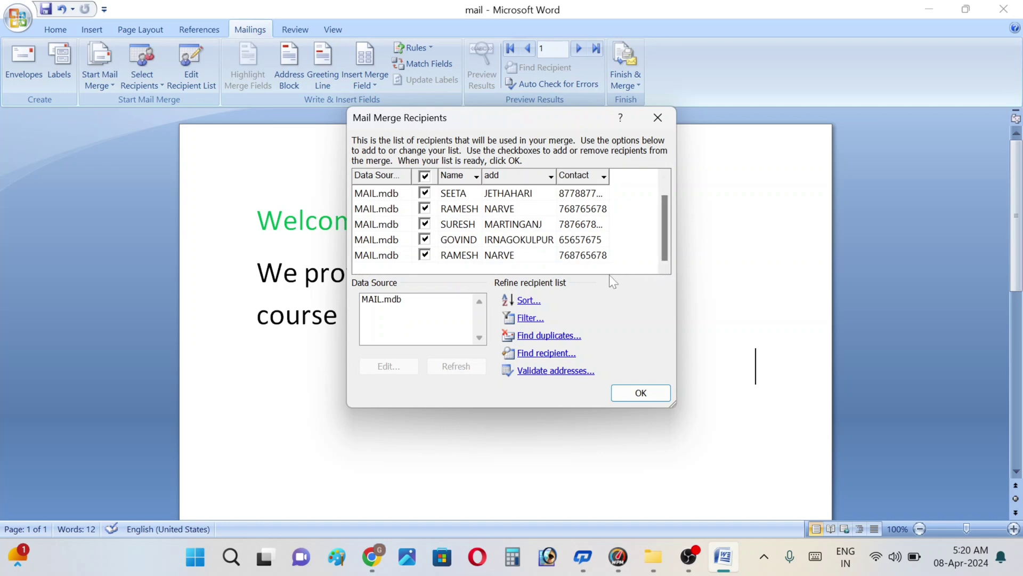
{"action": "left_click", "coordinate": [526, 302]}
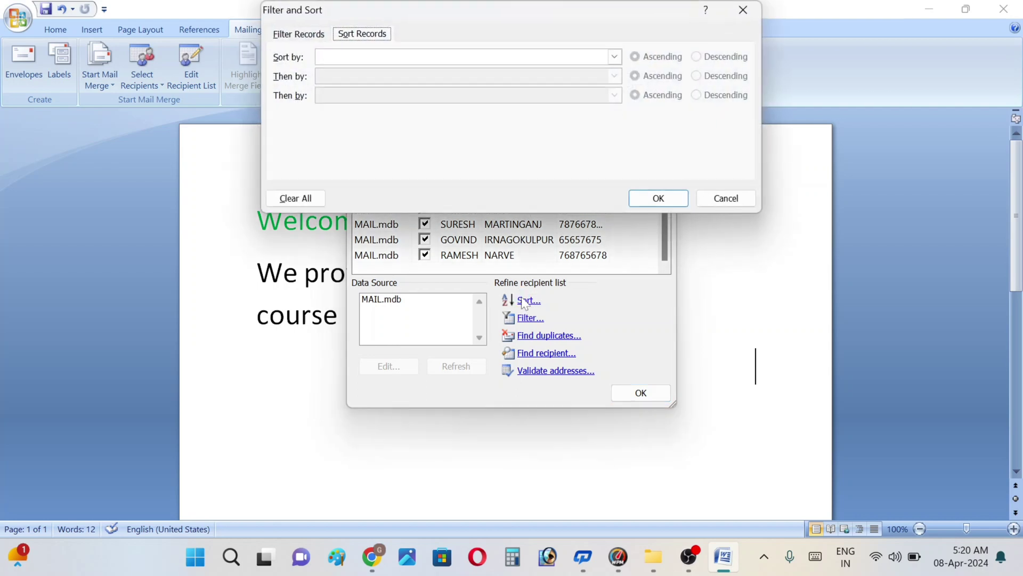
{"action": "left_click", "coordinate": [668, 195]}
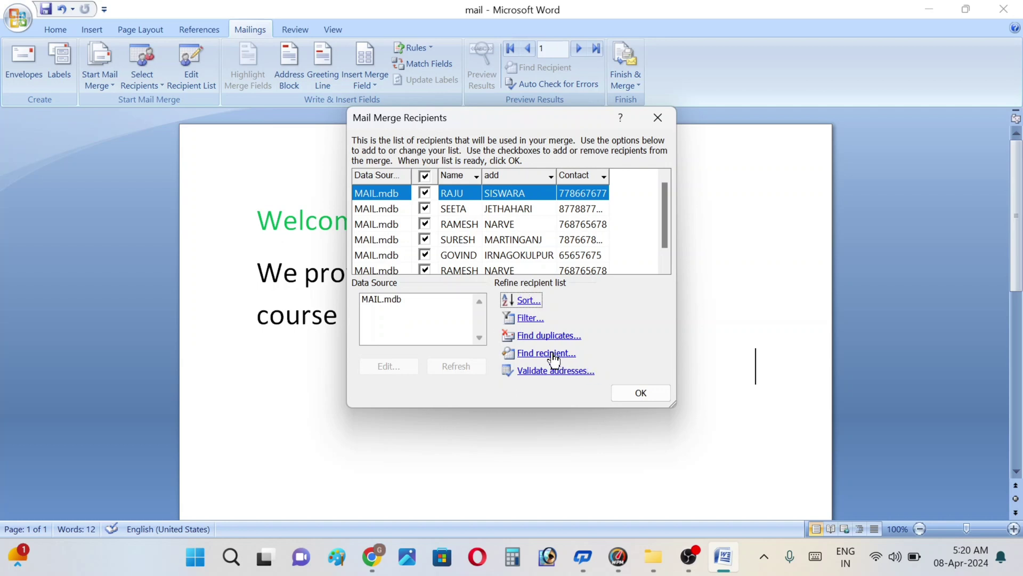
{"action": "left_click", "coordinate": [546, 336]}
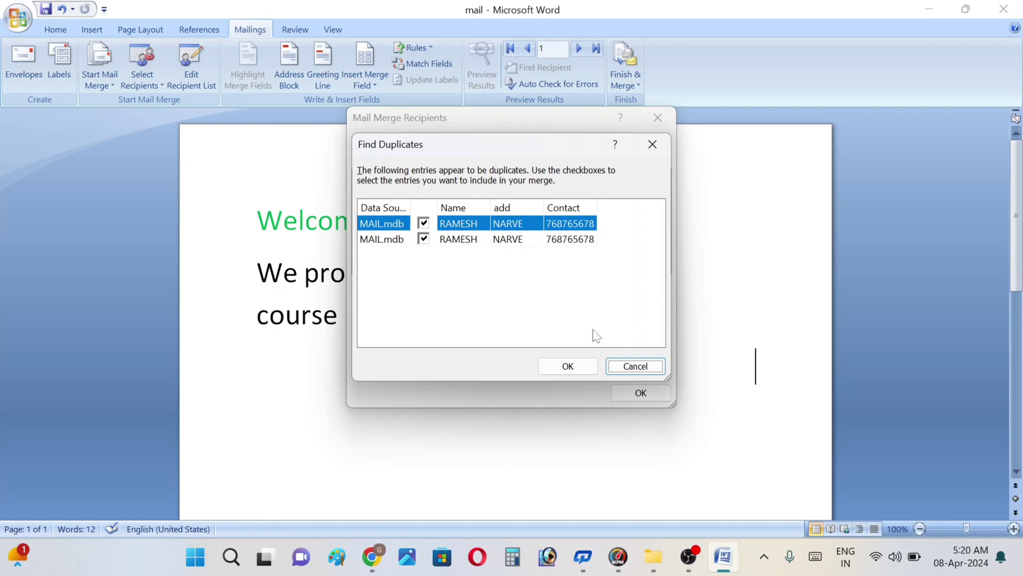
{"action": "left_click", "coordinate": [569, 365]}
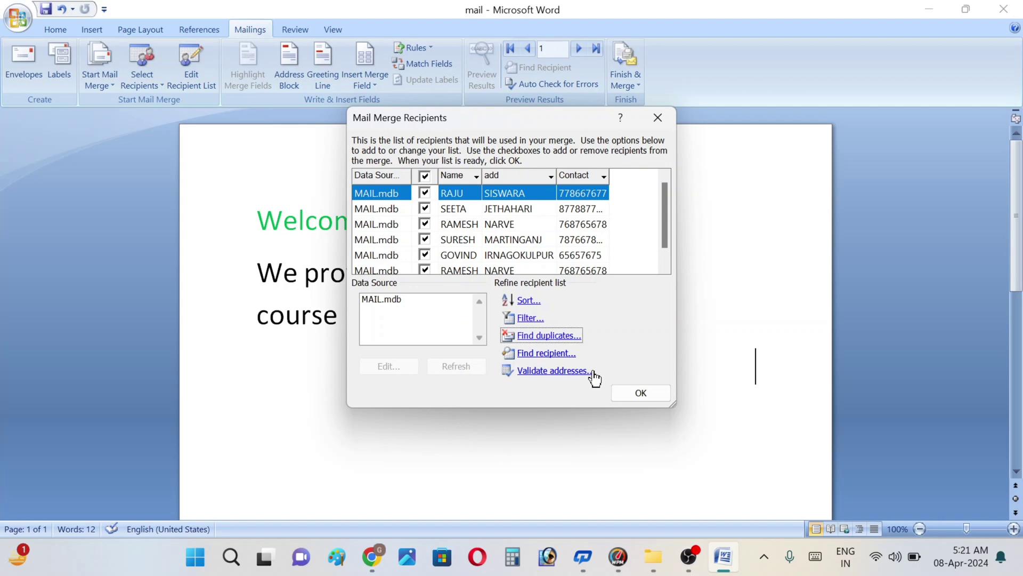
{"action": "key", "text": "ctrl+p"}
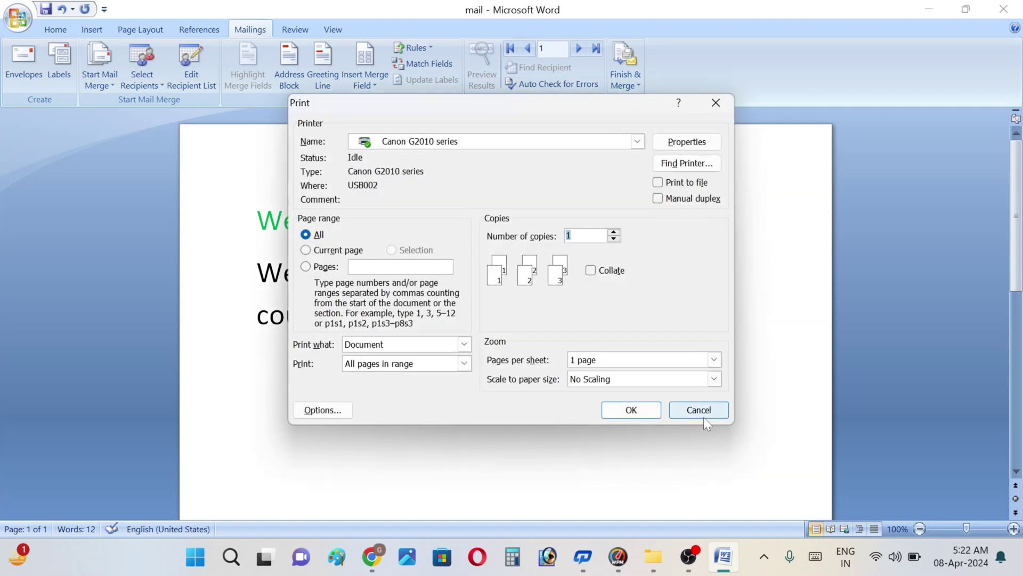
Step: Cancel the Print dialog without printing
{"action": "left_click", "coordinate": [700, 417]}
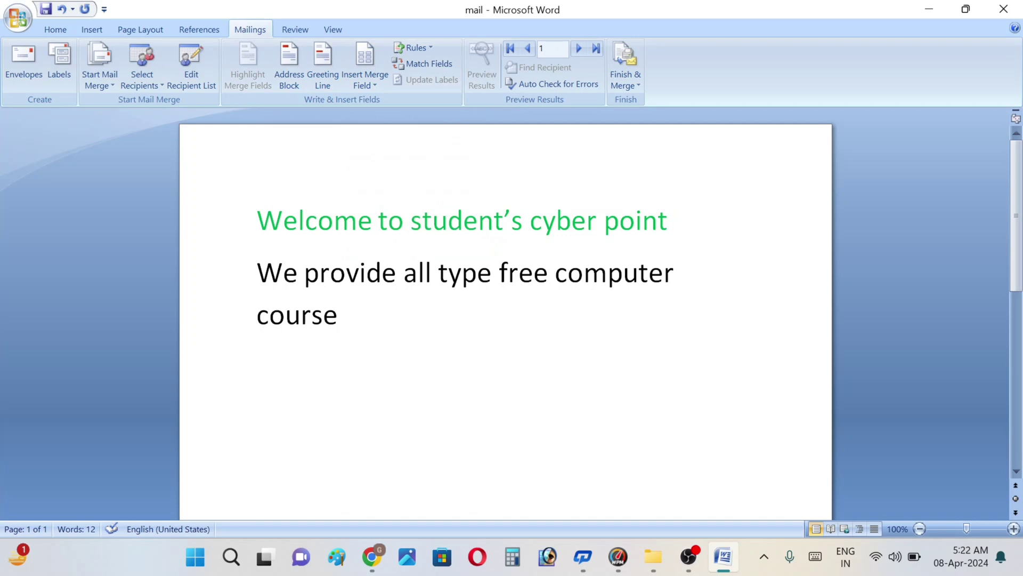
Step: Insert the Name, add and Contact merge fields on a line below the course text
{"action": "left_click", "coordinate": [372, 85]}
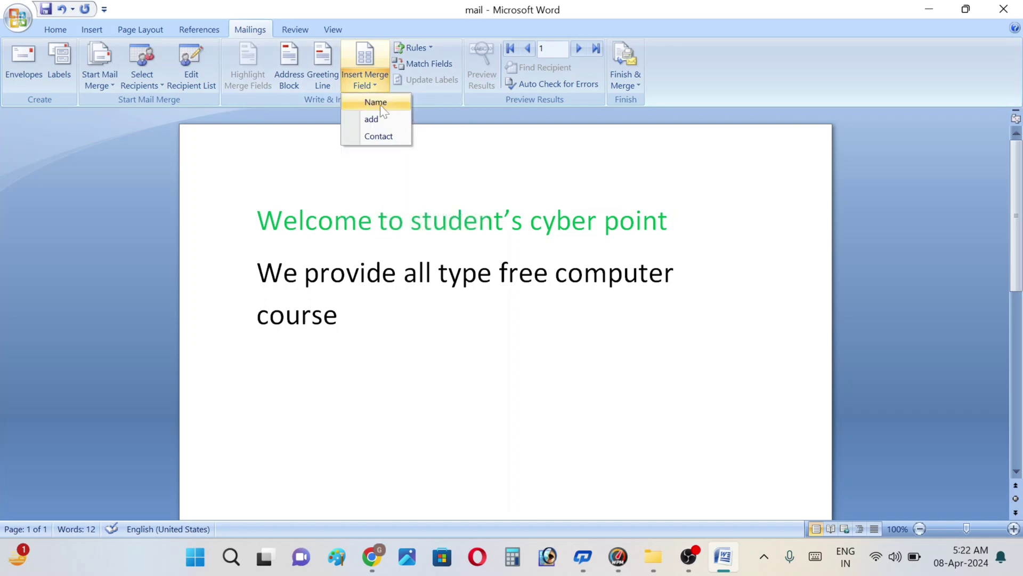
{"action": "left_click", "coordinate": [379, 105]}
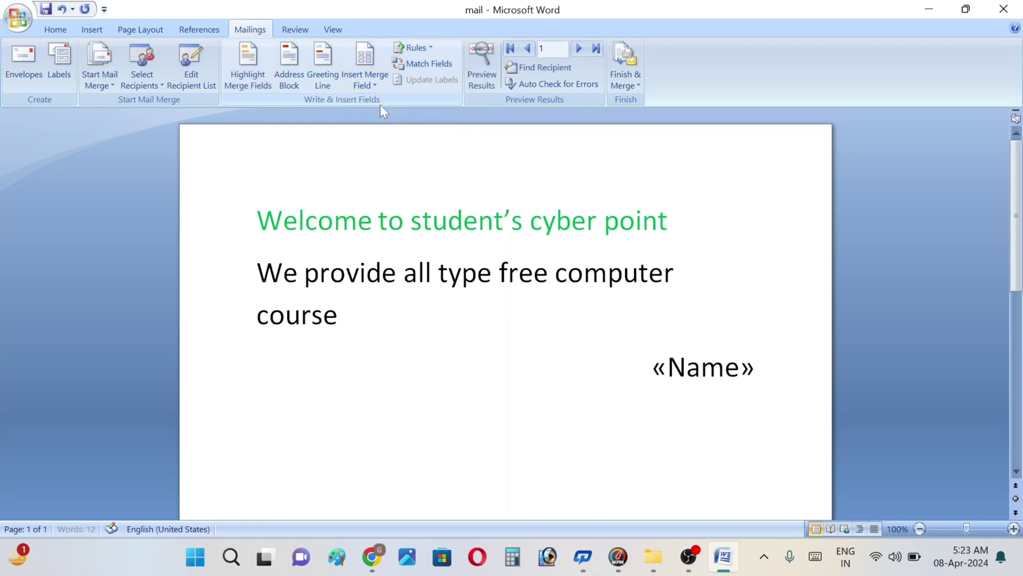
{"action": "left_click", "coordinate": [364, 87]}
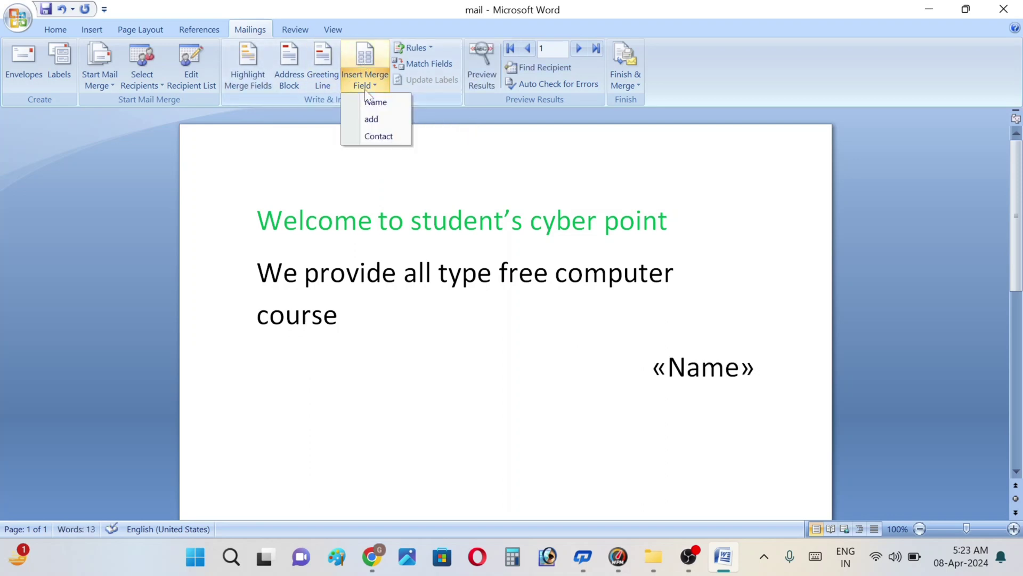
{"action": "left_click", "coordinate": [371, 119]}
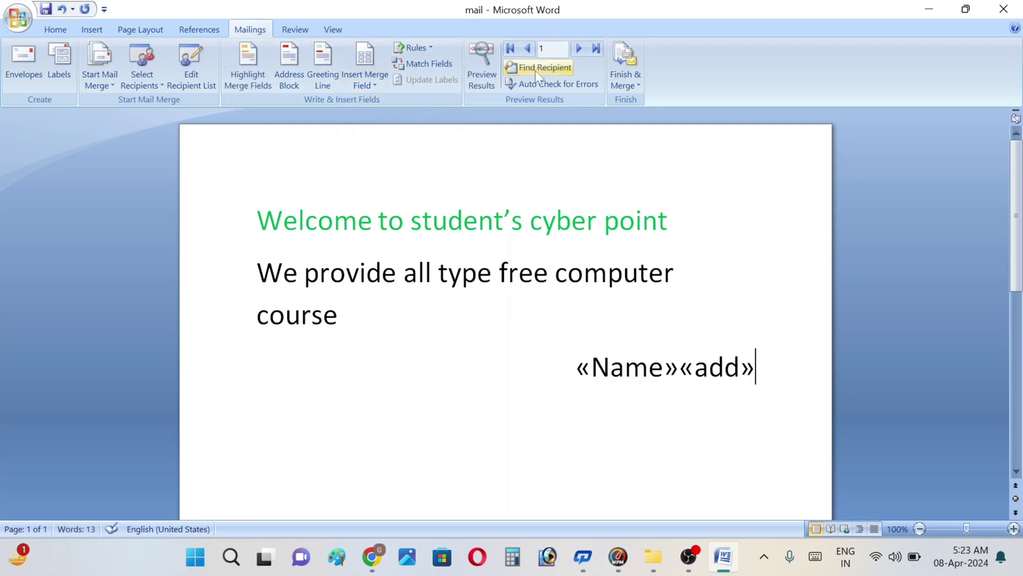
{"action": "left_click", "coordinate": [373, 82]}
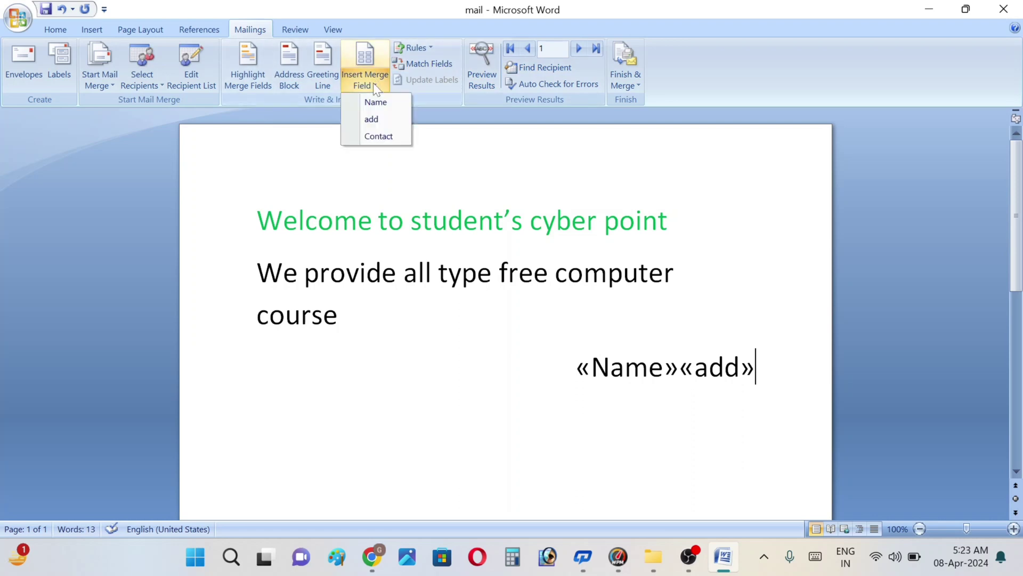
{"action": "left_click", "coordinate": [371, 135]}
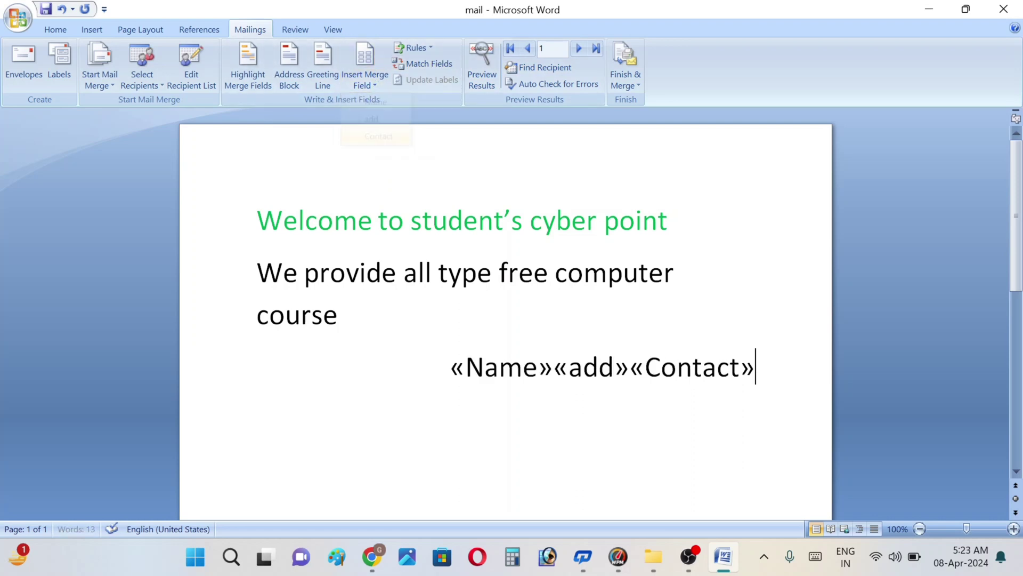
Step: Select the whole «Name»«add»«Contact» merge-field line
{"action": "left_click", "coordinate": [554, 367]}
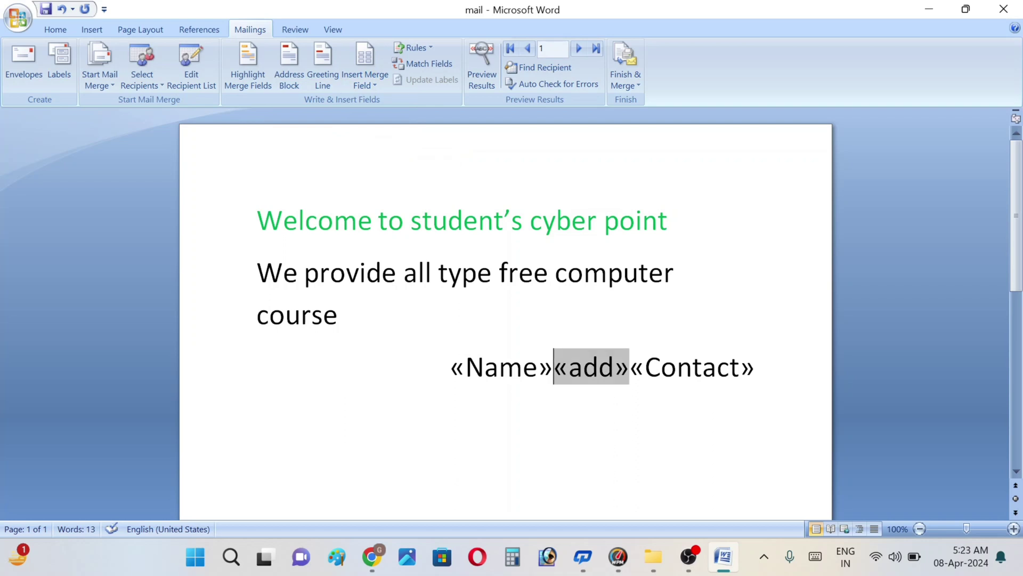
{"action": "key", "text": "Left"}
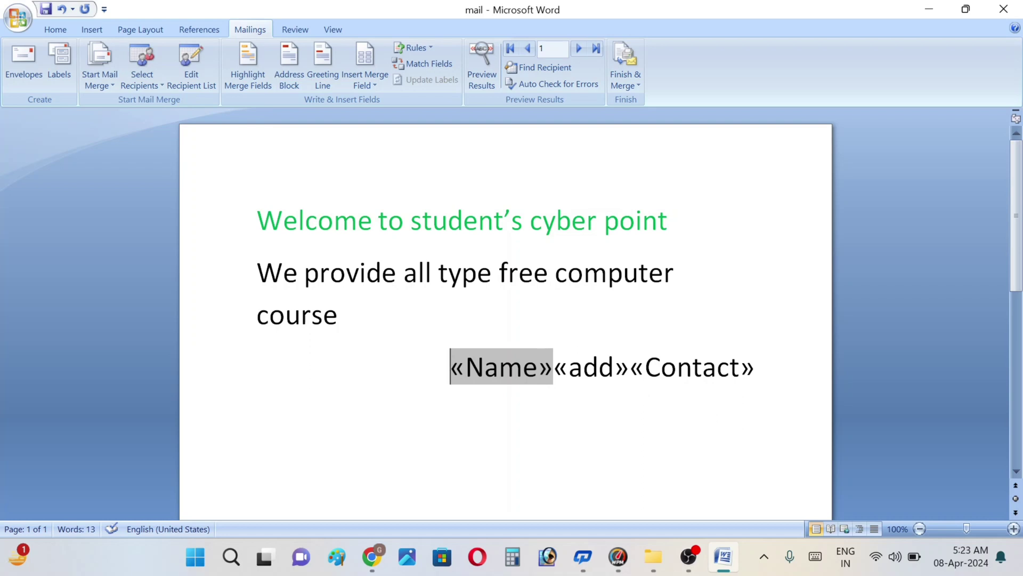
{"action": "left_click_drag", "start_coordinate": [450, 366], "coordinate": [754, 373]}
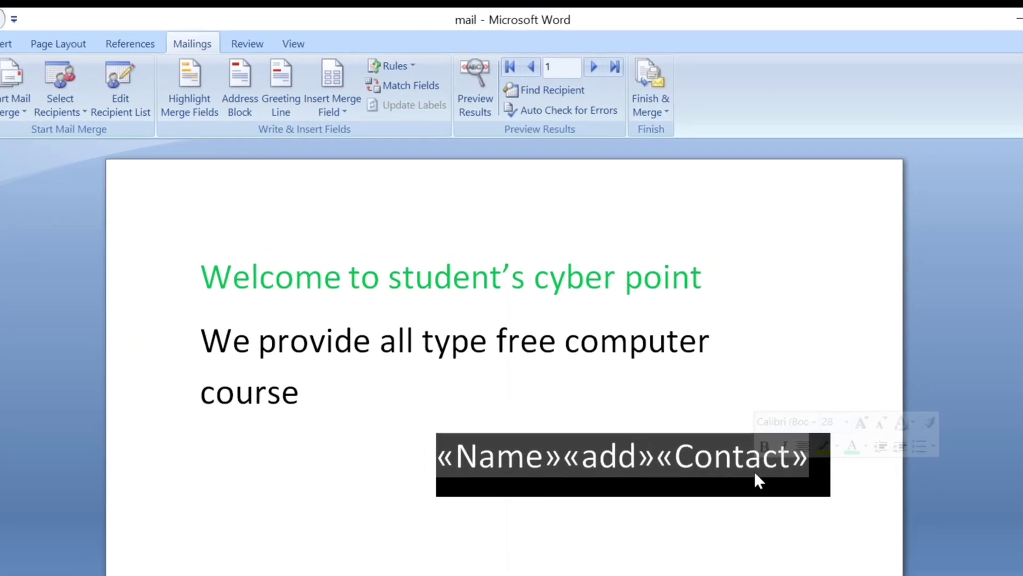
Step: Replace the field line with «Name», «add» and «Contact» each on its own line
{"action": "key", "text": "BackSpace"}
{"action": "key", "text": "BackSpace"}
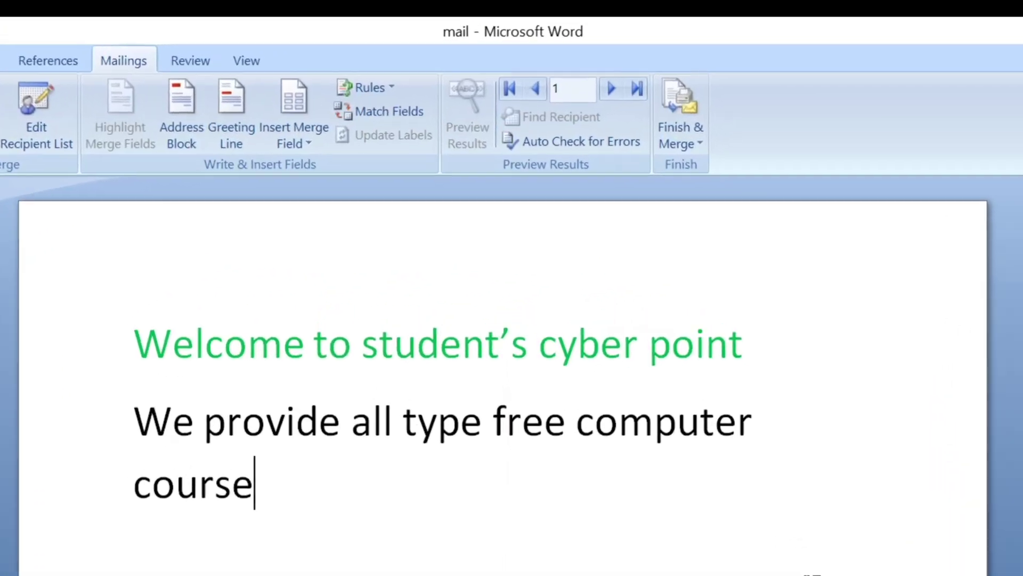
{"action": "key", "text": "Return"}
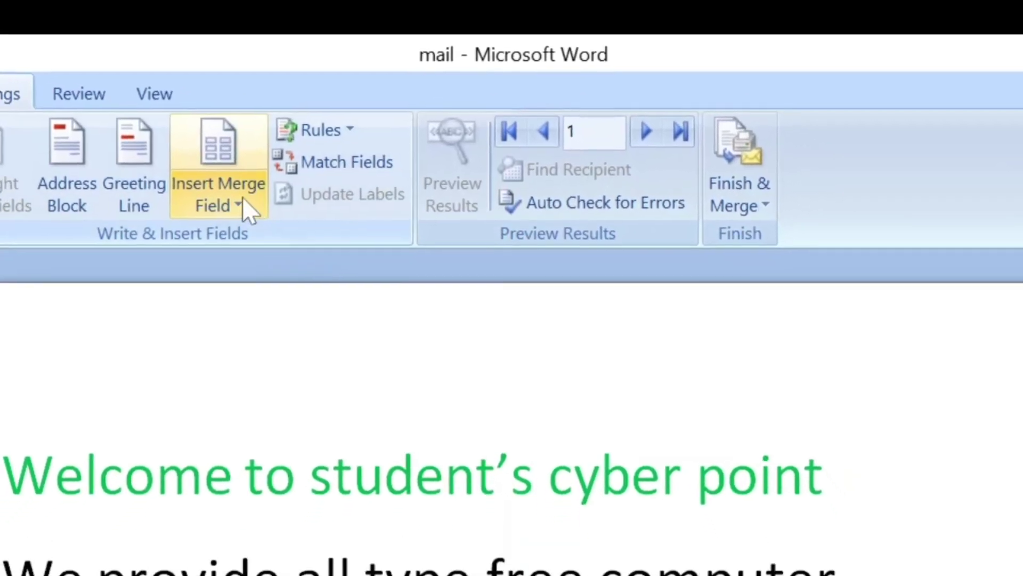
{"action": "left_click", "coordinate": [242, 198]}
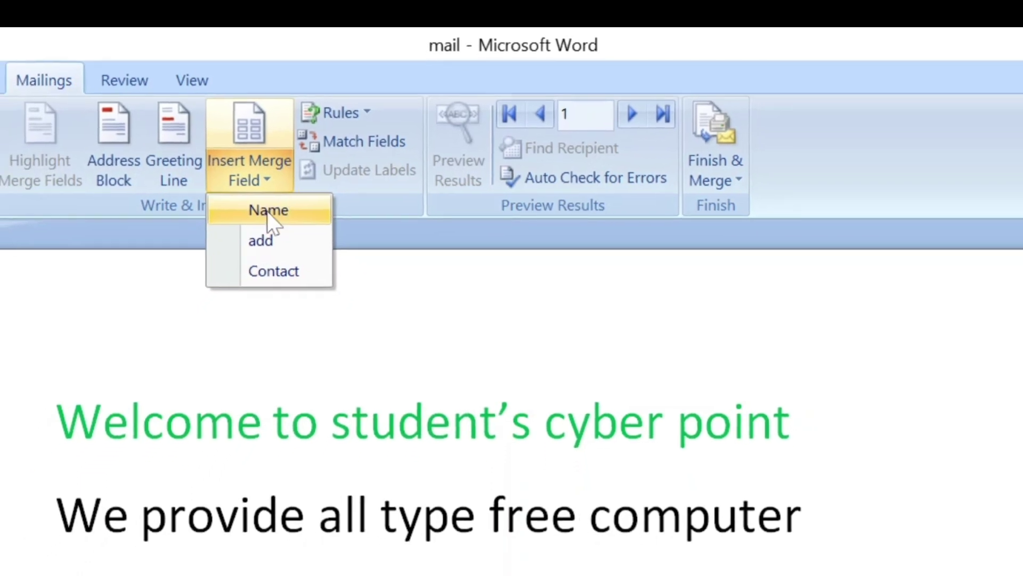
{"action": "left_click", "coordinate": [267, 210]}
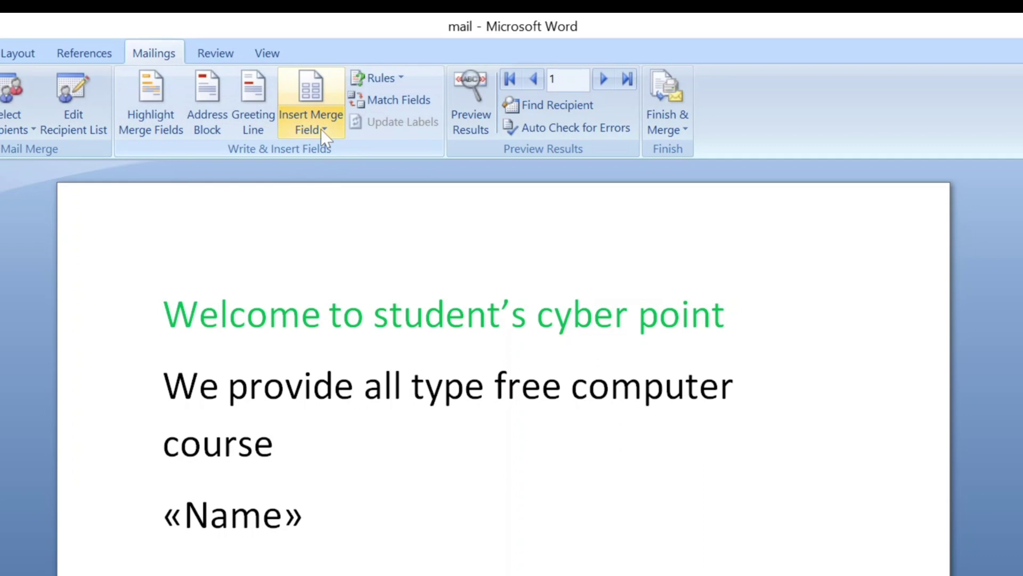
{"action": "left_click", "coordinate": [323, 129]}
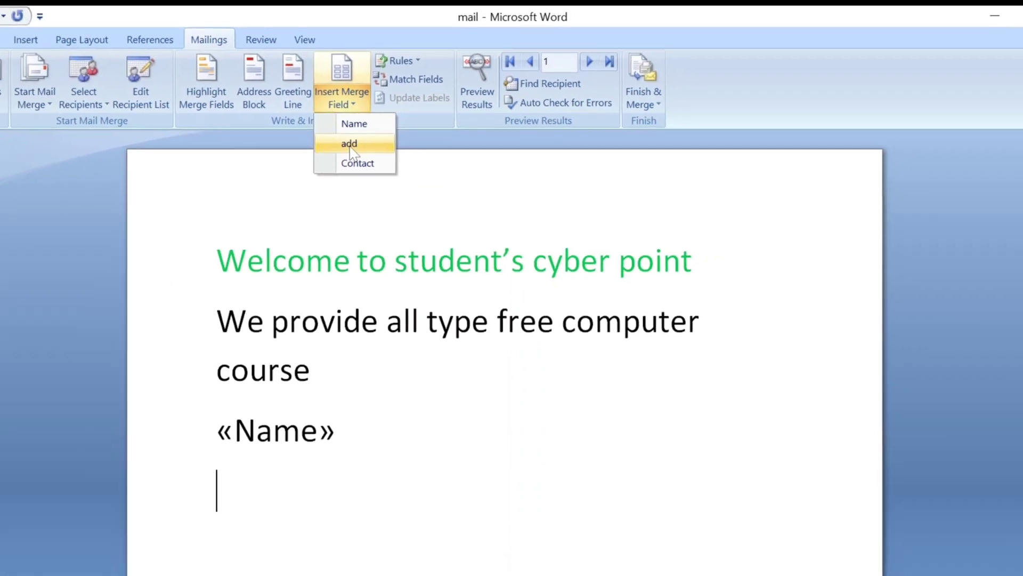
{"action": "left_click", "coordinate": [351, 144]}
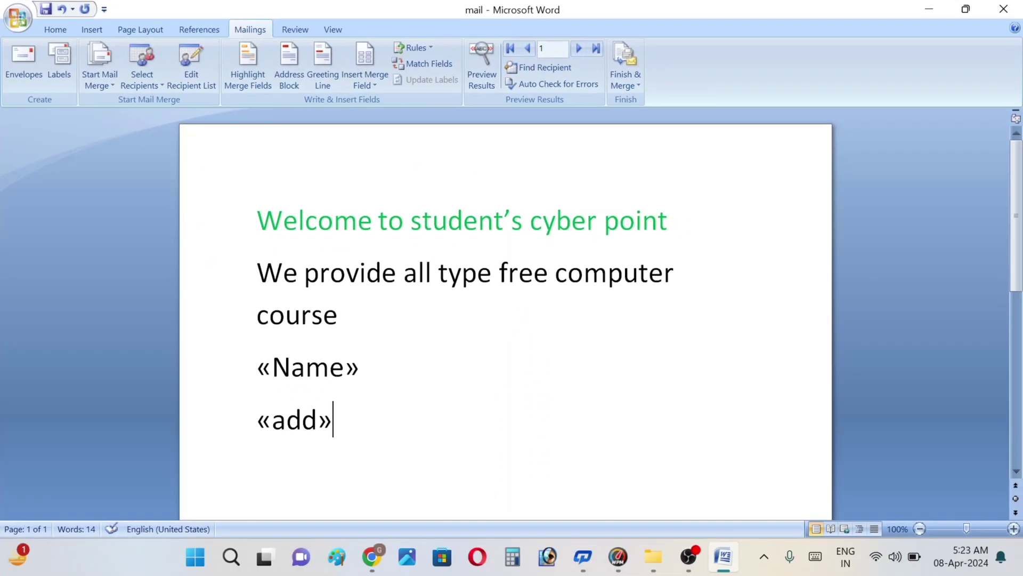
{"action": "key", "text": "Return"}
{"action": "left_click", "coordinate": [365, 84]}
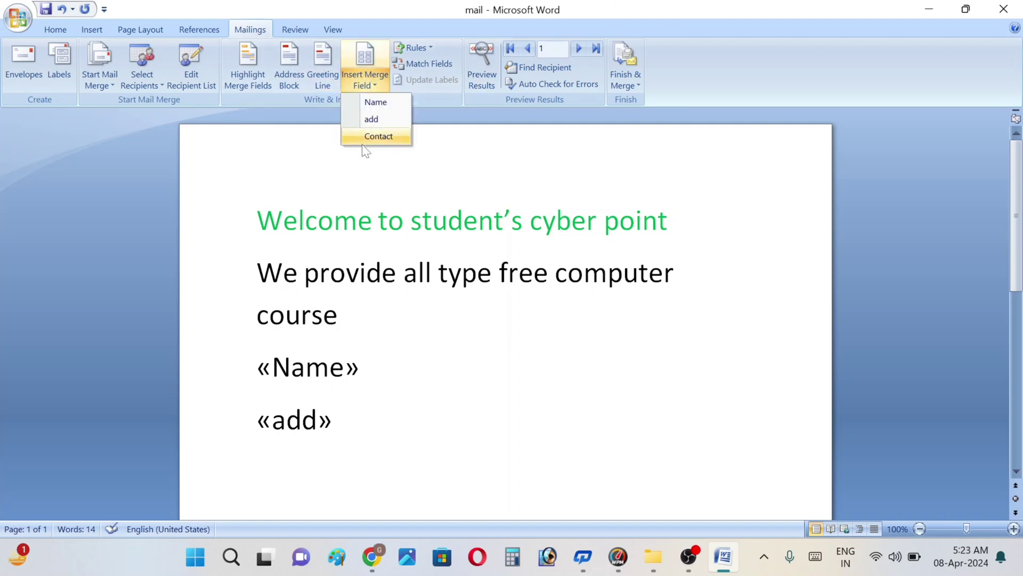
{"action": "left_click", "coordinate": [374, 137]}
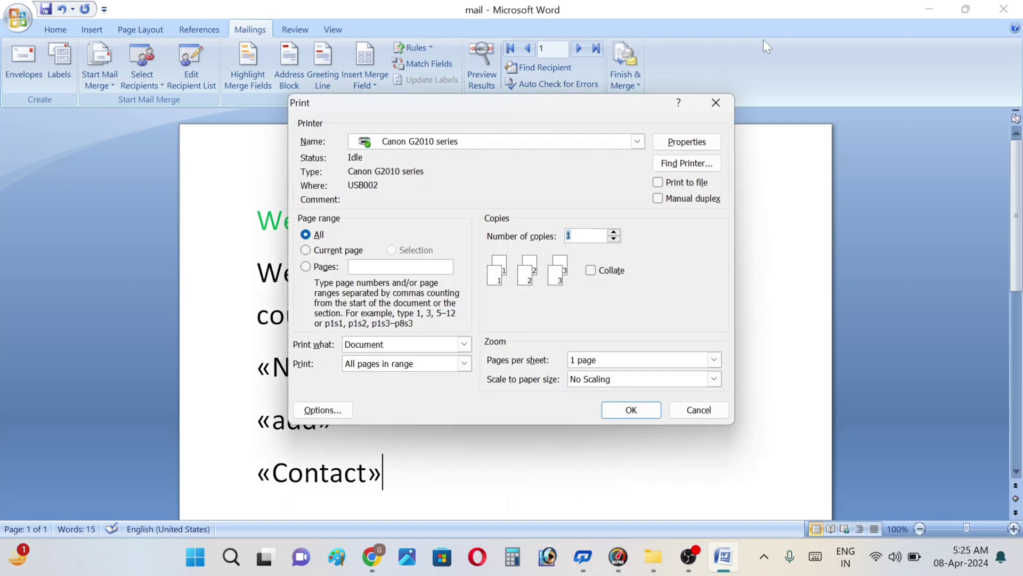
{"action": "left_click", "coordinate": [699, 410]}
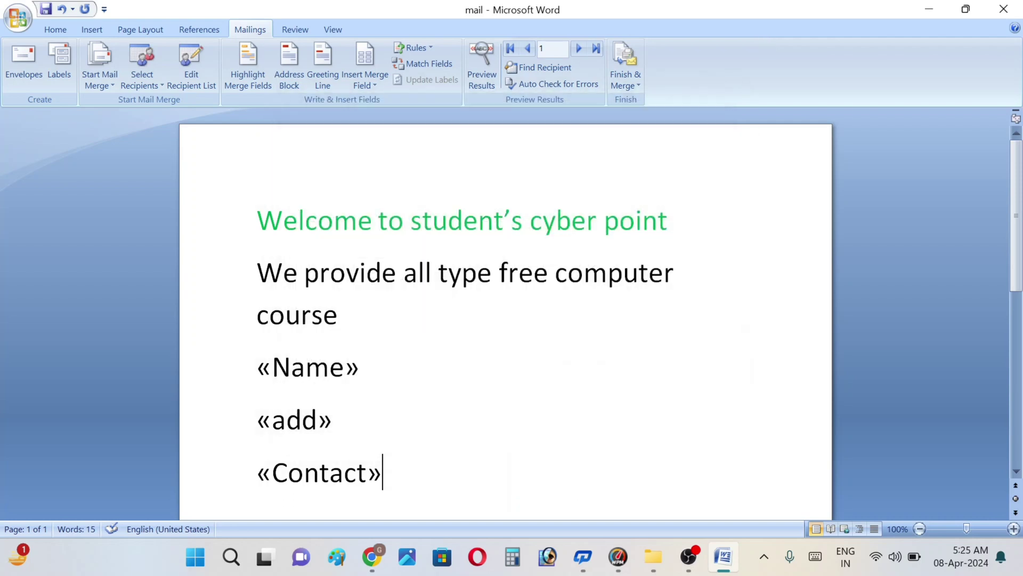
Step: Preview the merged letter and step through the recipients up to record 6
{"action": "left_click", "coordinate": [479, 79]}
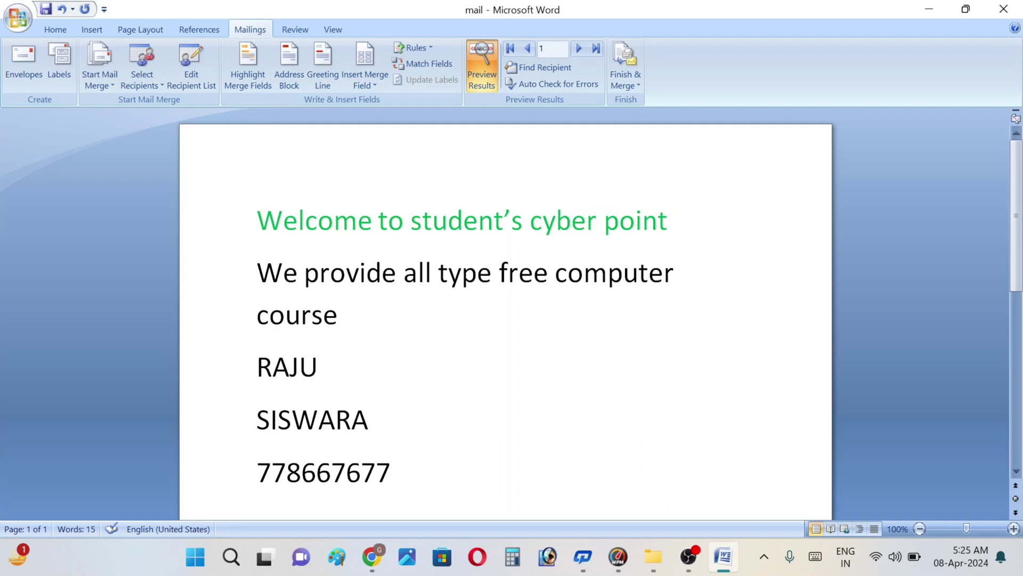
{"action": "left_click", "coordinate": [595, 52]}
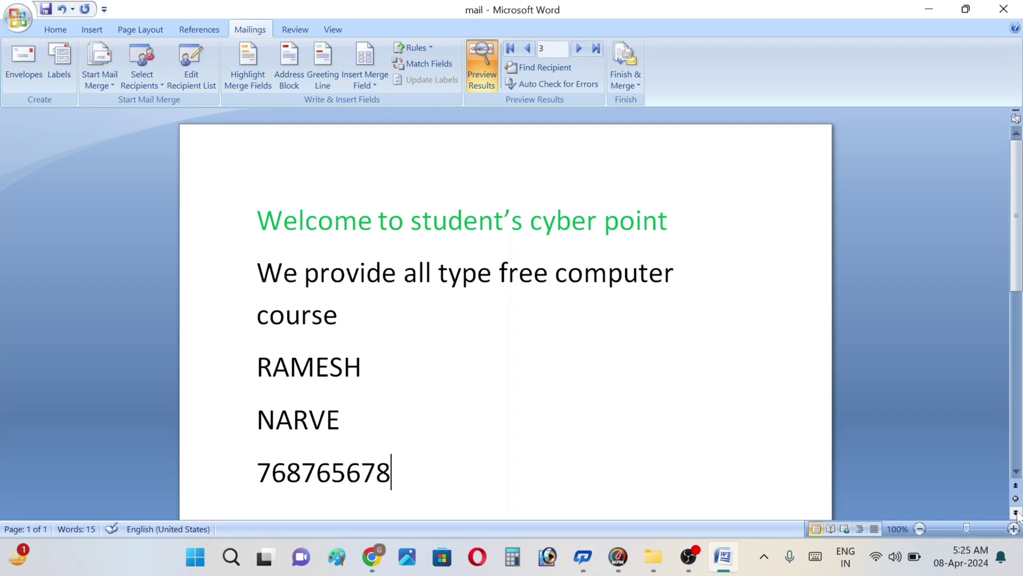
{"action": "left_click", "coordinate": [1016, 471]}
{"action": "left_click", "coordinate": [1016, 471]}
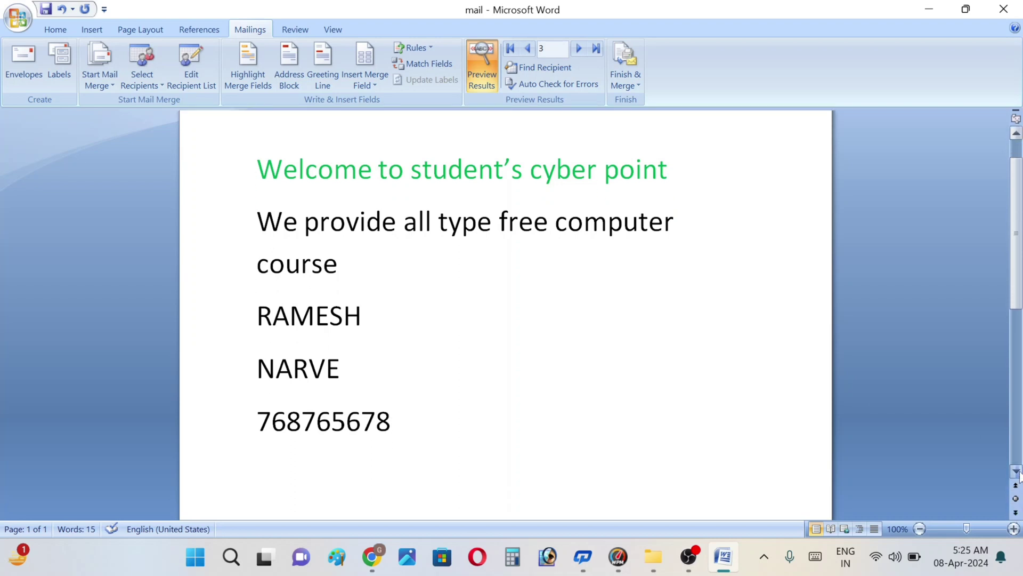
{"action": "left_click", "coordinate": [1016, 471]}
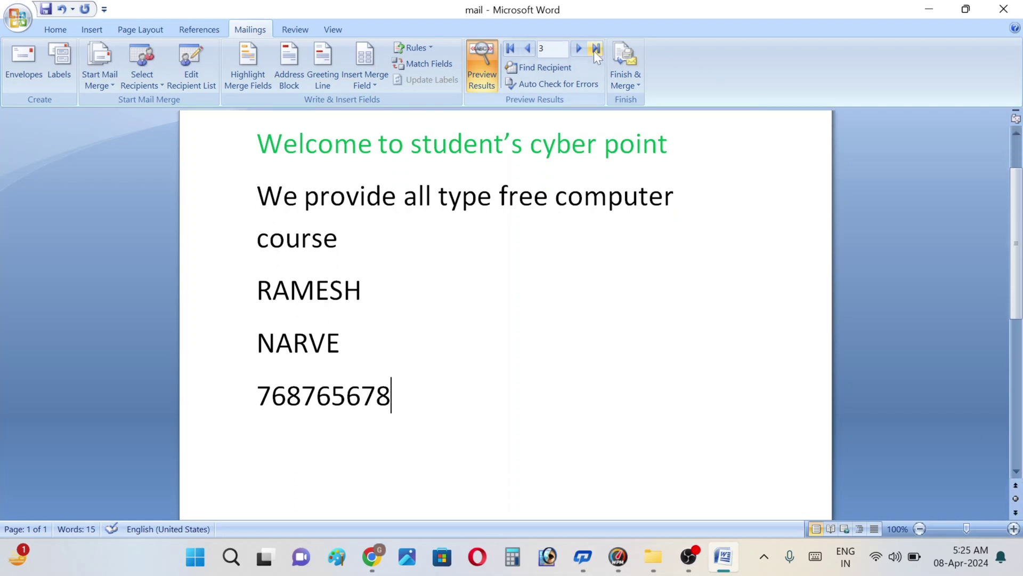
{"action": "left_click", "coordinate": [579, 48]}
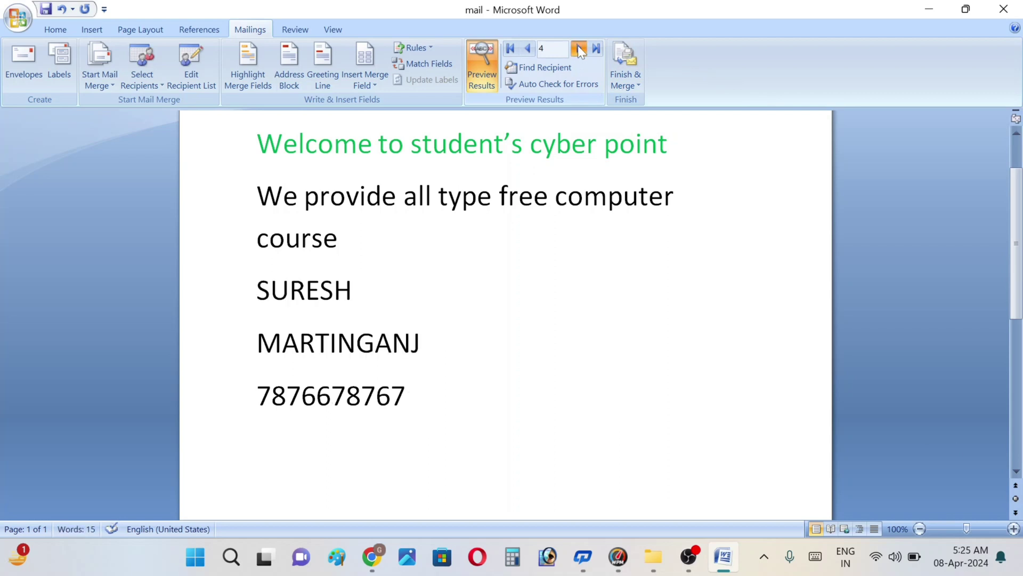
{"action": "left_click", "coordinate": [579, 49]}
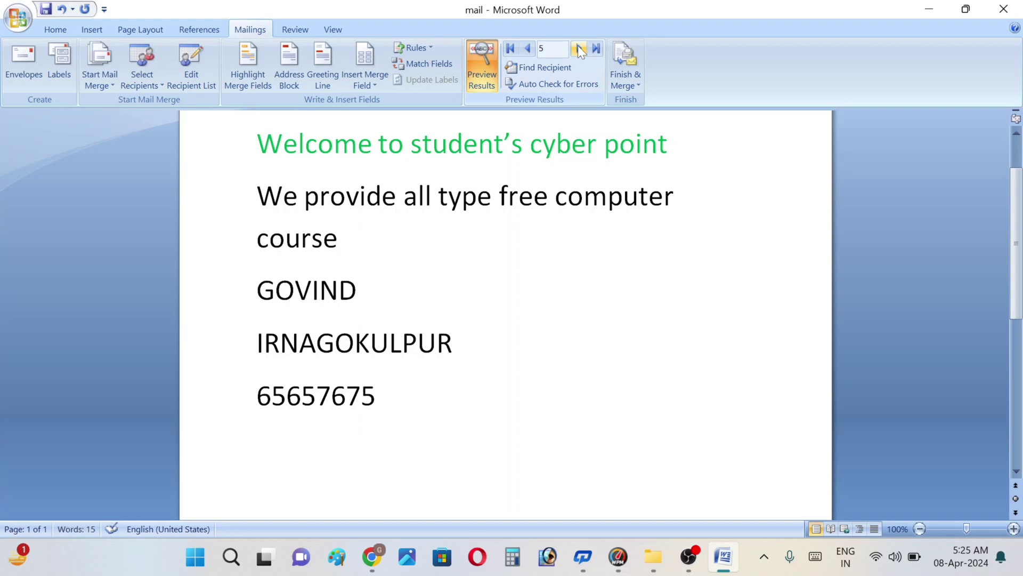
{"action": "left_click", "coordinate": [579, 48]}
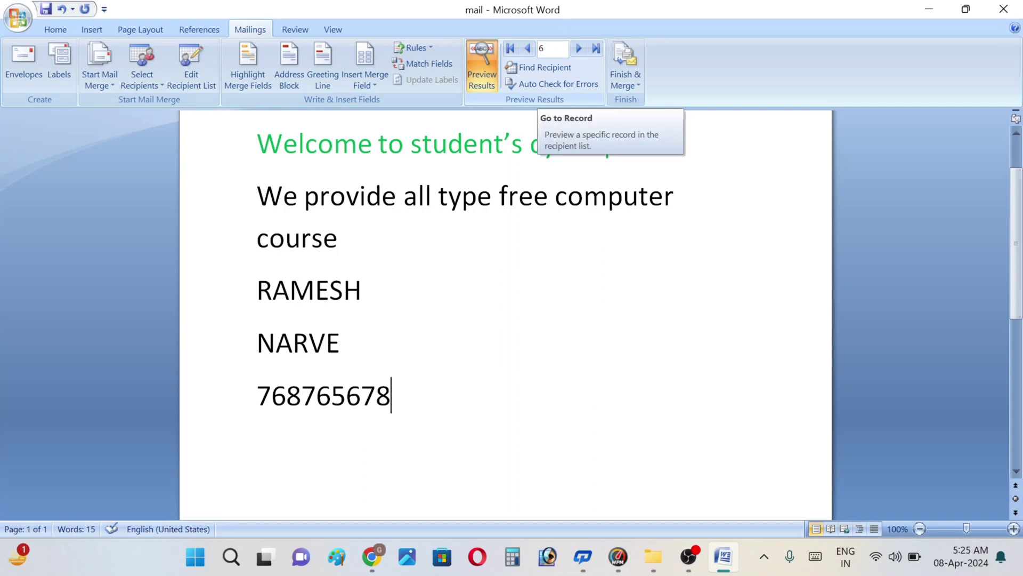
Step: Finish the merge with Edit Individual Documents for All records, creating the six-page Letters1
{"action": "left_click", "coordinate": [638, 87]}
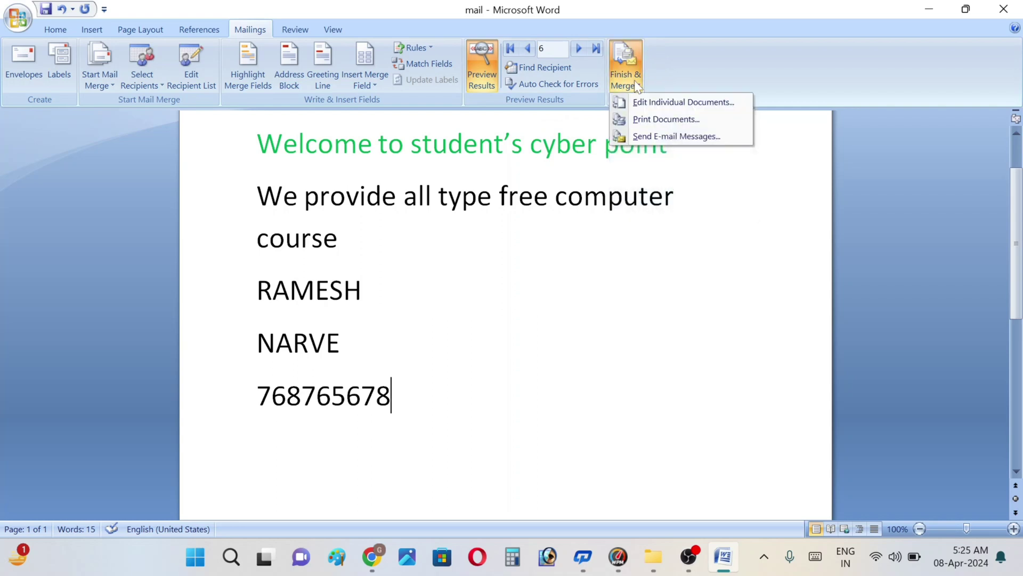
{"action": "left_click", "coordinate": [683, 104]}
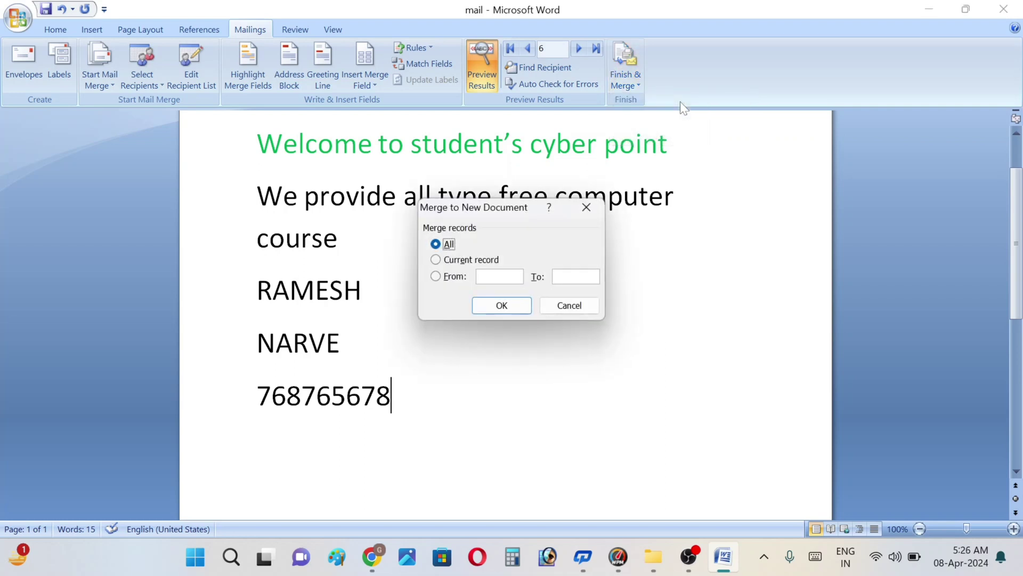
{"action": "left_click", "coordinate": [496, 308]}
{"action": "left_click", "coordinate": [502, 306]}
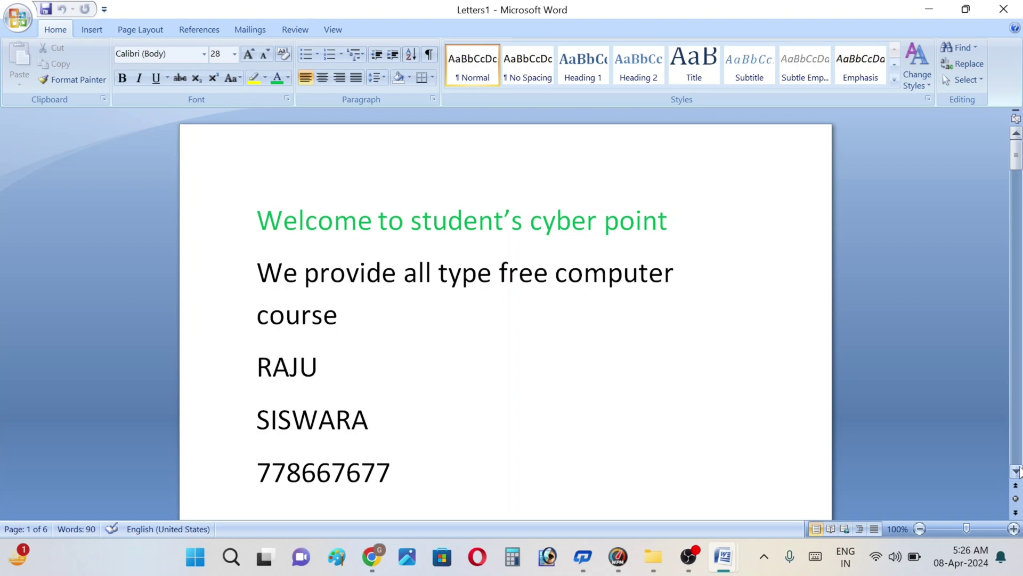
Step: Scroll Letters1 down to the third recipient's letter on page 3, then return to Mailings
{"action": "left_click", "coordinate": [1017, 471]}
{"action": "left_click", "coordinate": [1016, 471]}
{"action": "left_click", "coordinate": [1017, 471]}
{"action": "left_click", "coordinate": [1017, 471]}
{"action": "left_click", "coordinate": [1017, 471]}
{"action": "left_click", "coordinate": [1016, 471]}
{"action": "left_click", "coordinate": [1017, 471]}
{"action": "left_click", "coordinate": [1017, 471]}
{"action": "left_click", "coordinate": [1017, 471]}
{"action": "left_click", "coordinate": [1016, 471]}
{"action": "left_click", "coordinate": [1016, 471]}
{"action": "left_click", "coordinate": [1017, 471]}
{"action": "left_click", "coordinate": [1017, 472]}
{"action": "left_click", "coordinate": [1017, 471]}
{"action": "left_click", "coordinate": [1017, 471]}
{"action": "left_click", "coordinate": [1016, 471]}
{"action": "left_click", "coordinate": [1016, 471]}
{"action": "left_click", "coordinate": [1017, 471]}
{"action": "left_click", "coordinate": [1017, 471]}
{"action": "left_click", "coordinate": [1016, 471]}
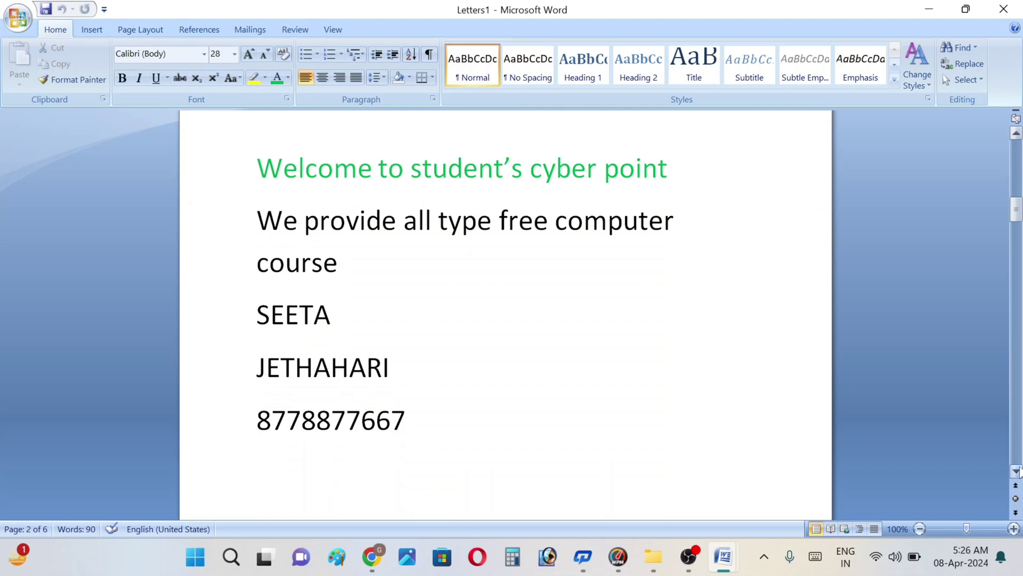
{"action": "left_click", "coordinate": [1017, 471]}
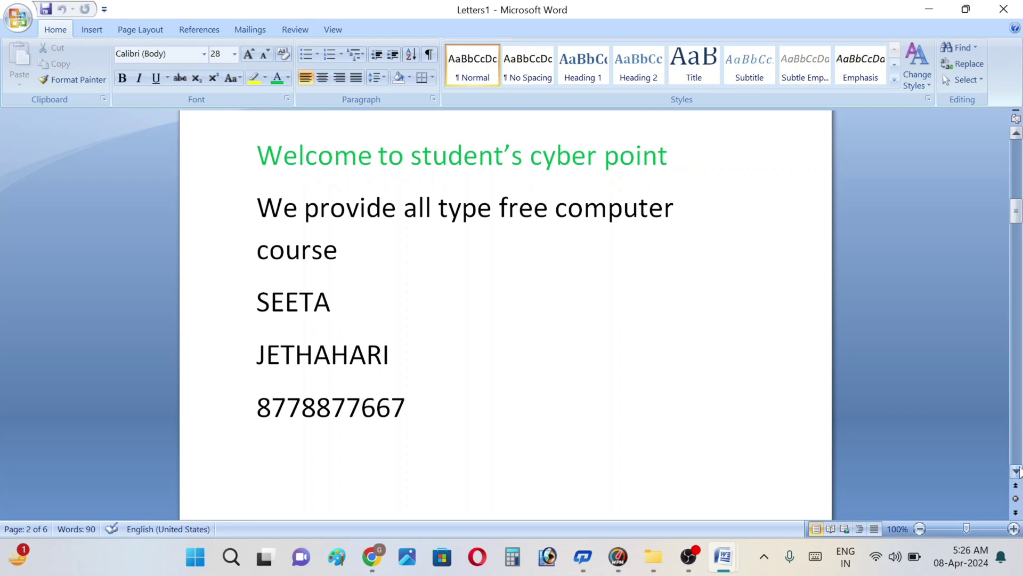
{"action": "left_click", "coordinate": [1017, 471]}
{"action": "left_click", "coordinate": [1017, 471]}
{"action": "left_click", "coordinate": [1016, 471]}
{"action": "left_click", "coordinate": [1016, 472]}
{"action": "left_click", "coordinate": [1017, 471]}
{"action": "left_click", "coordinate": [1017, 471]}
{"action": "left_click", "coordinate": [1017, 471]}
{"action": "left_click", "coordinate": [1017, 471]}
{"action": "left_click_drag", "start_coordinate": [1017, 471], "coordinate": [1017, 471]}
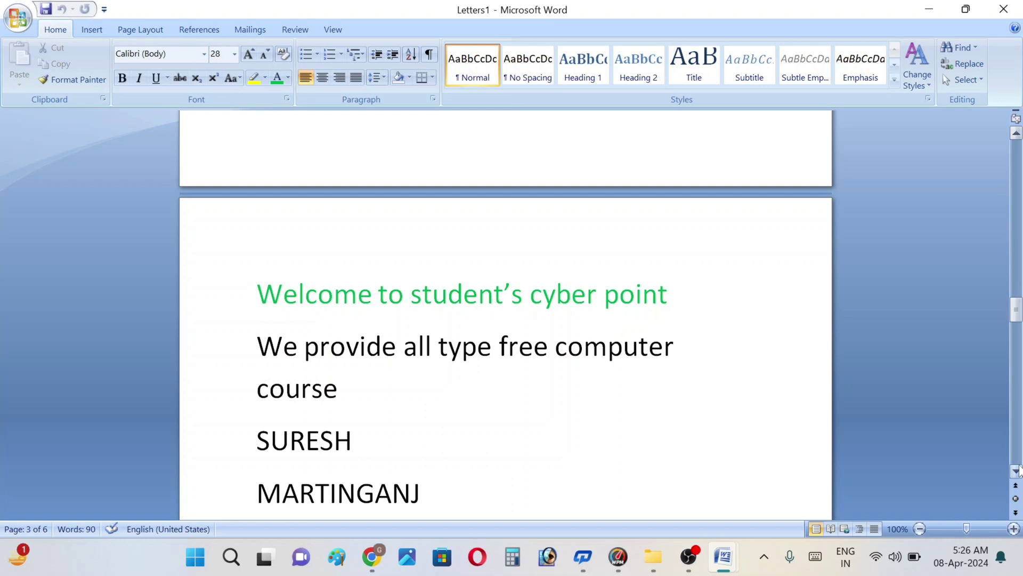
{"action": "left_click_drag", "start_coordinate": [1017, 471], "coordinate": [1017, 471]}
{"action": "left_click", "coordinate": [259, 29]}
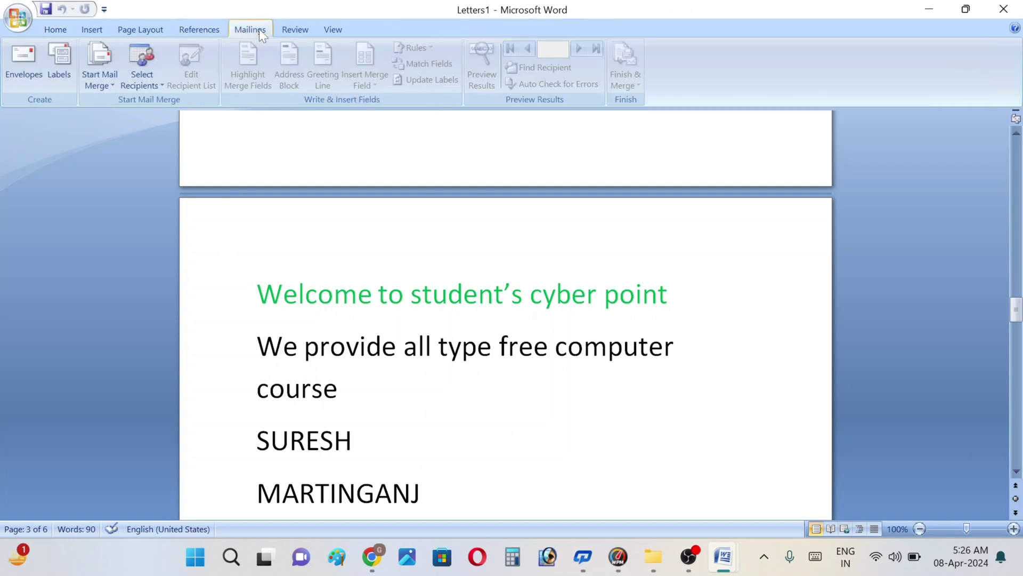